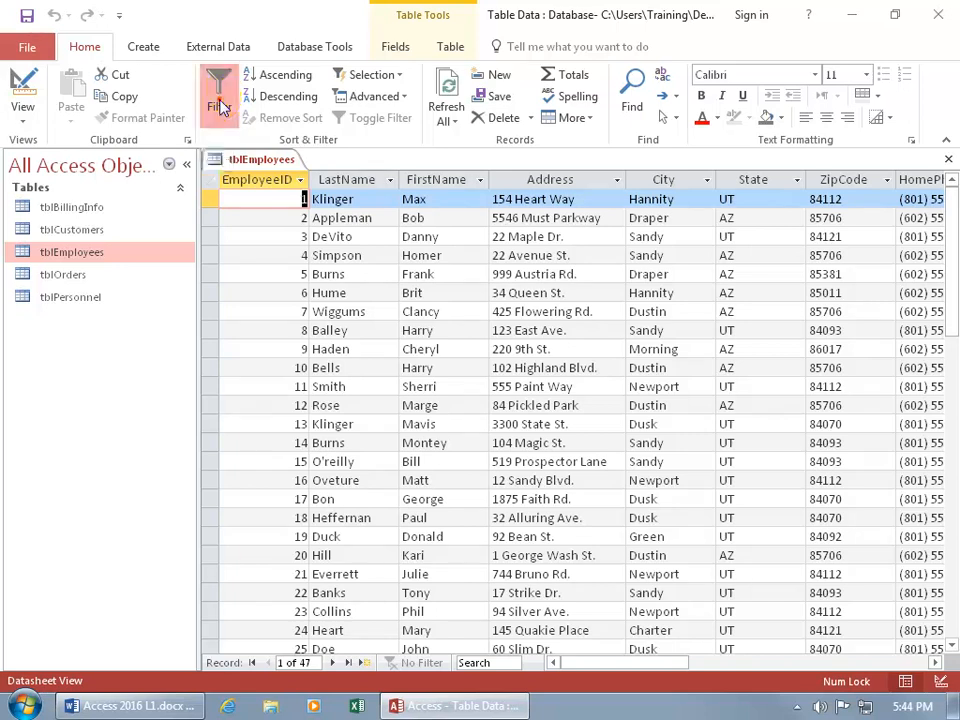
Step: Filter the State column of tblEmployees to show only the UT records
{"action": "left_click", "coordinate": [220, 105]}
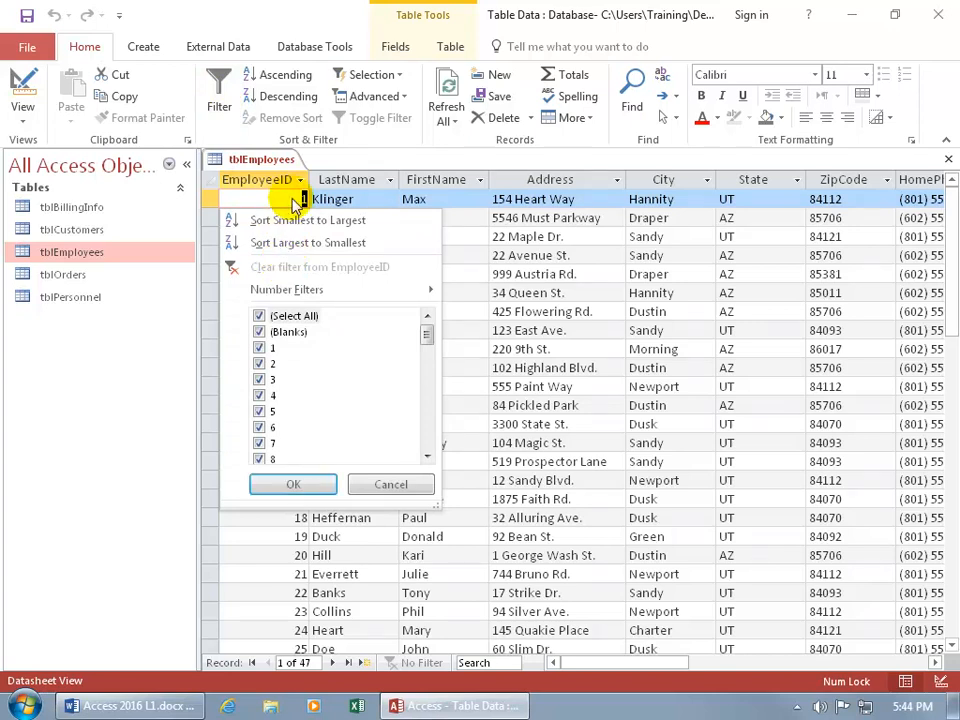
{"action": "left_click", "coordinate": [409, 484]}
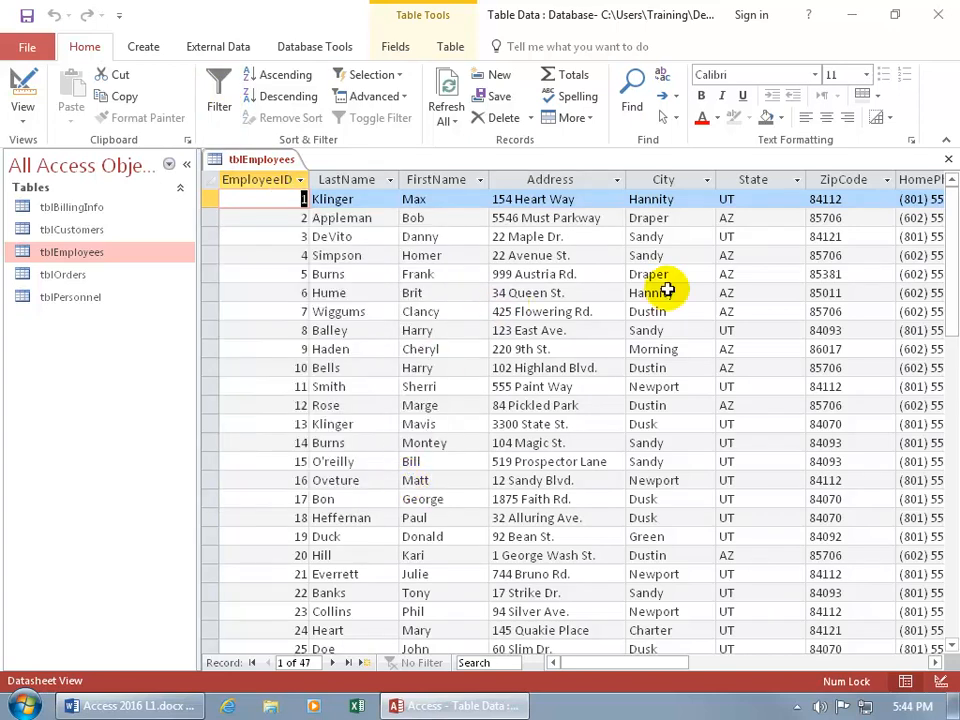
{"action": "left_click", "coordinate": [769, 234]}
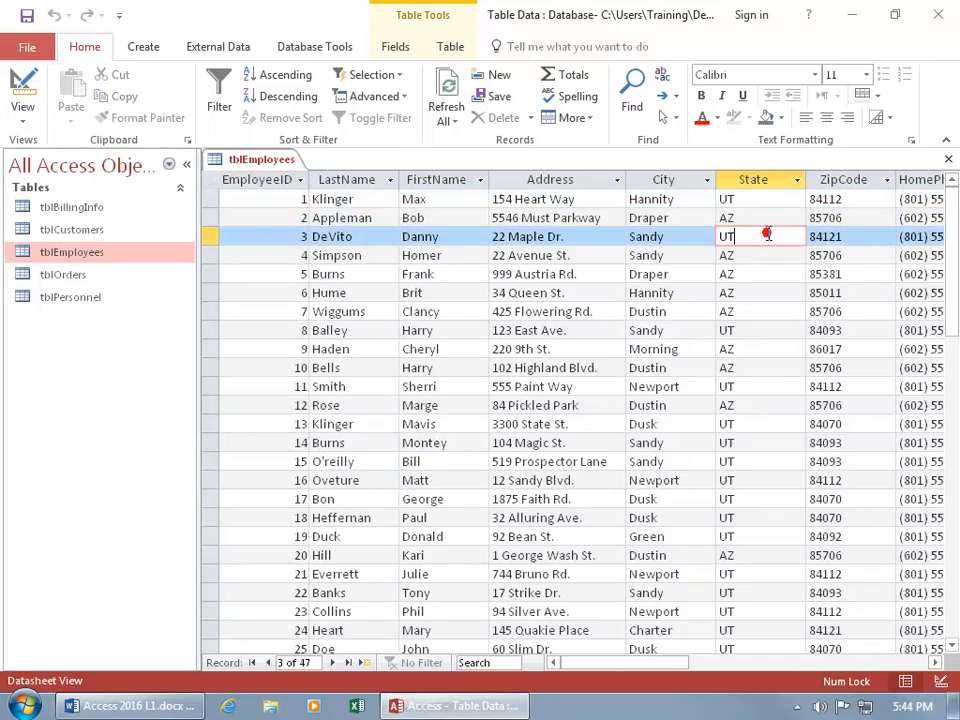
{"action": "left_click", "coordinate": [219, 96]}
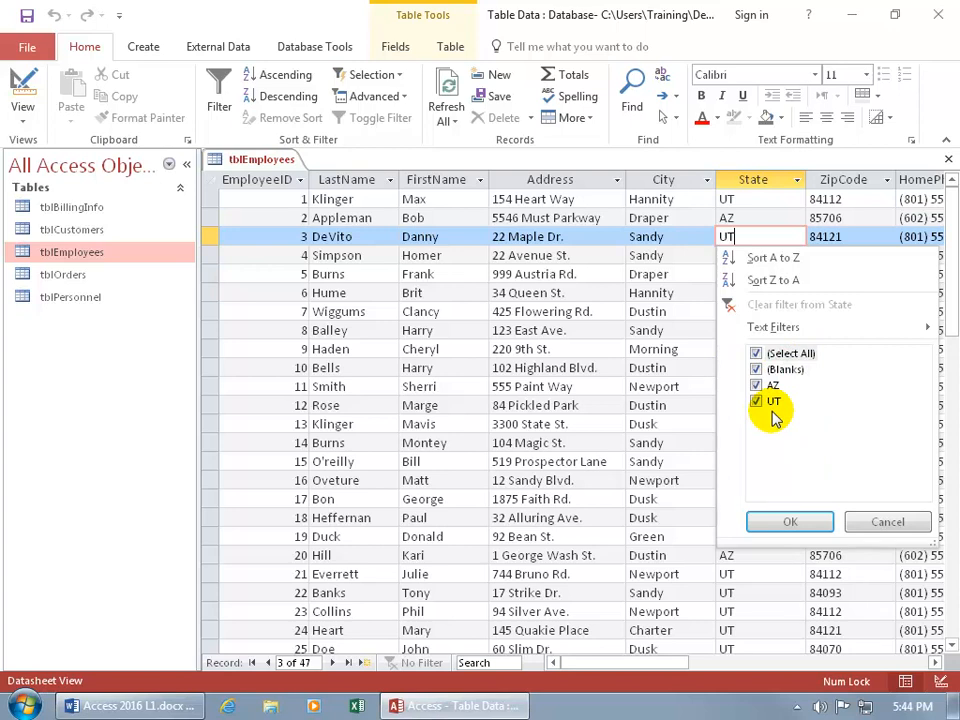
{"action": "left_click", "coordinate": [756, 354]}
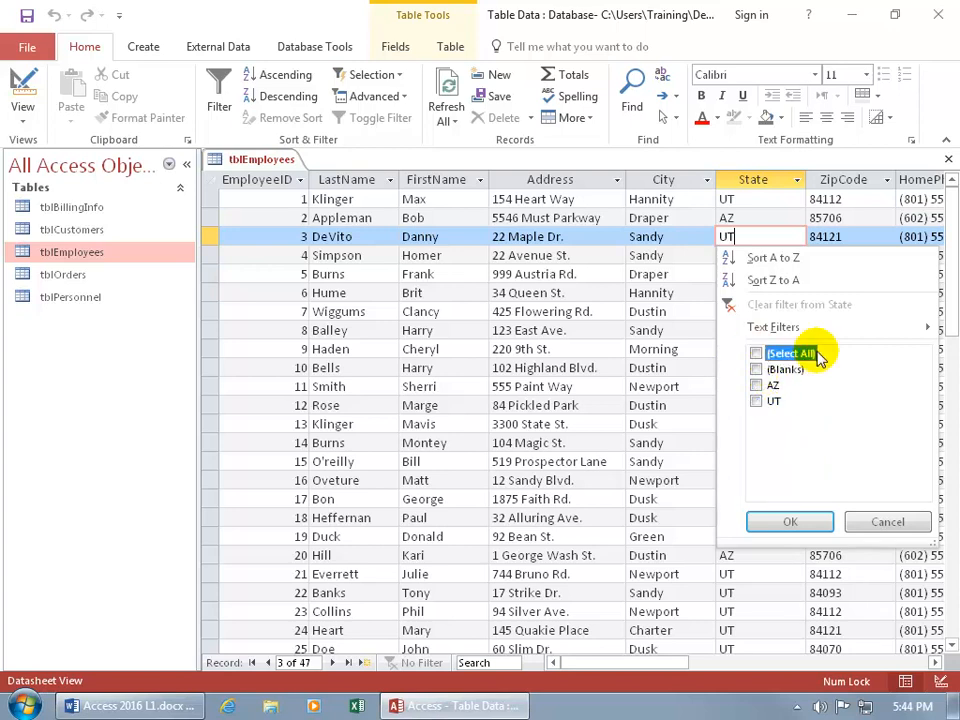
{"action": "left_click", "coordinate": [756, 401]}
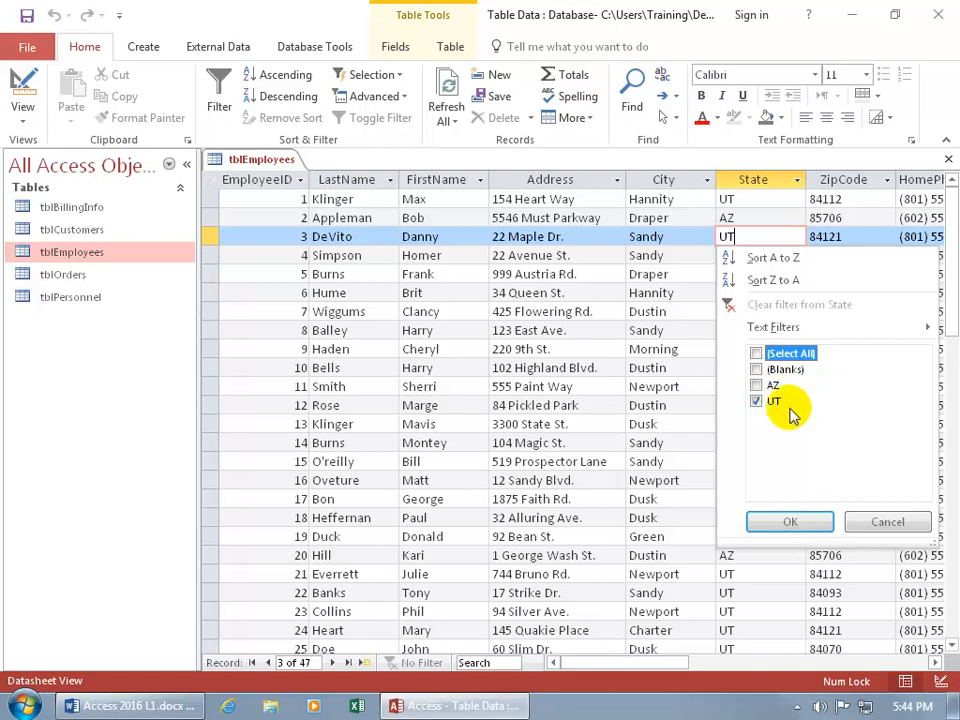
{"action": "left_click", "coordinate": [795, 521]}
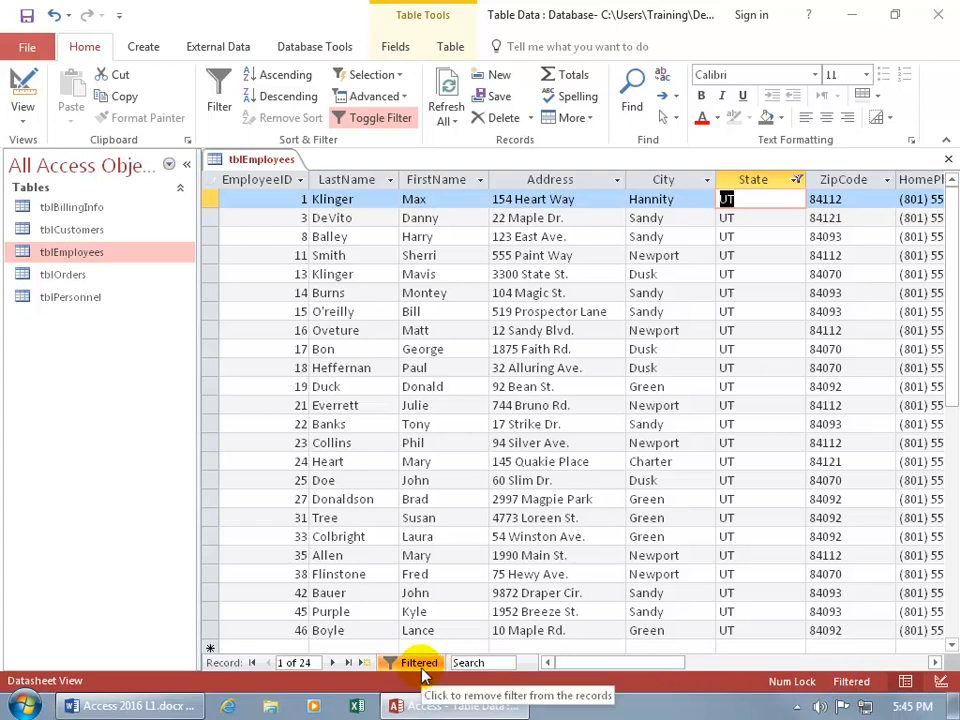
Step: Toggle the UT filter off to show all employee records and back on again
{"action": "left_click", "coordinate": [386, 119]}
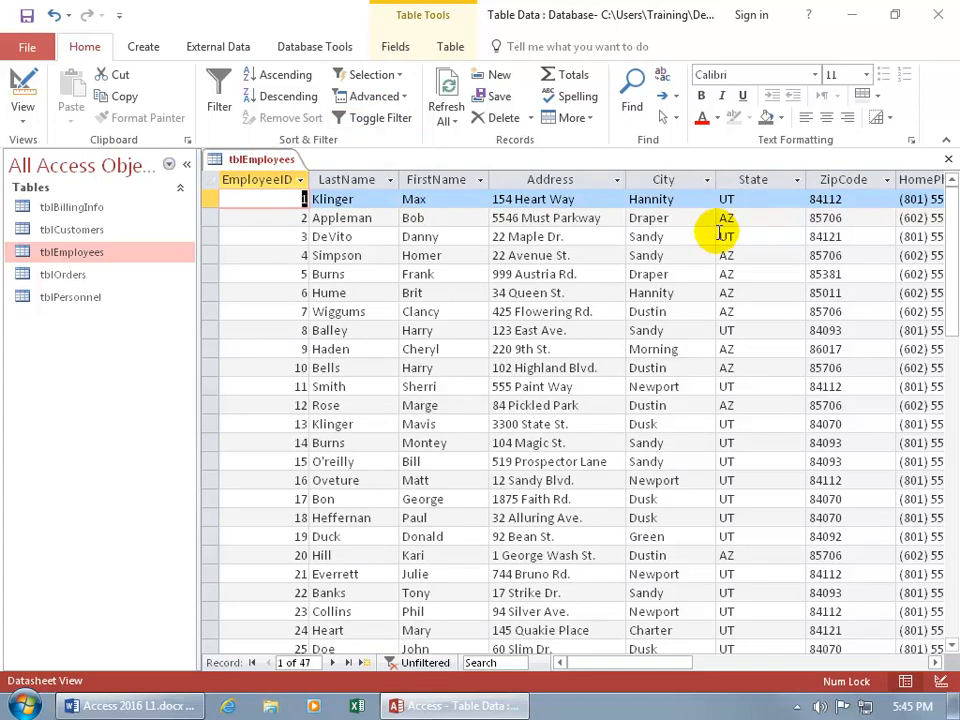
{"action": "left_click", "coordinate": [345, 118]}
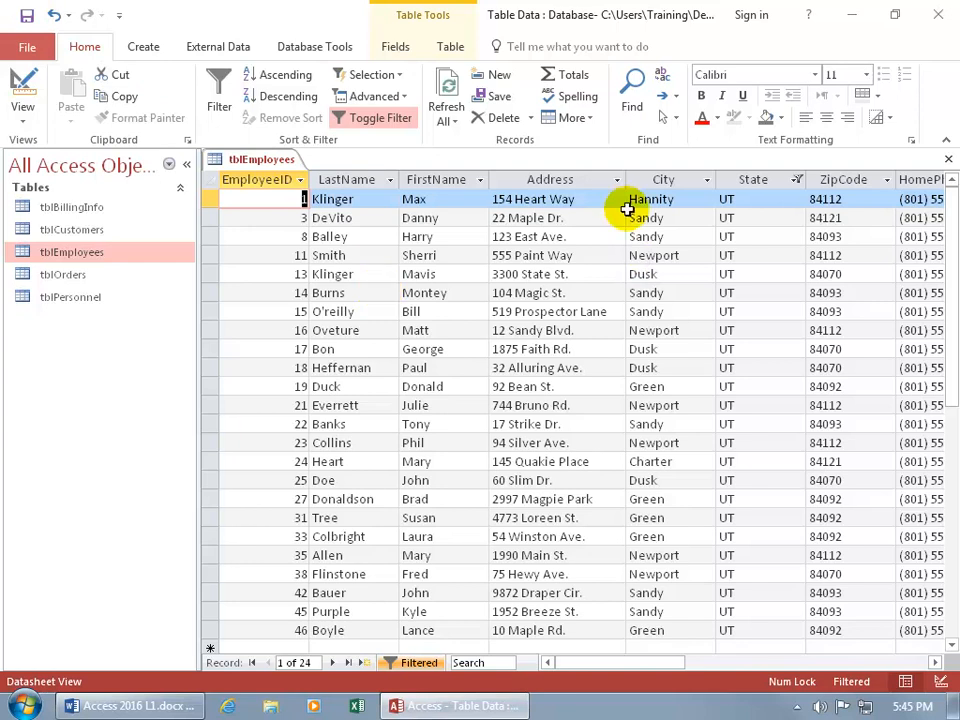
Step: Close and reopen the tblEmployees table, and reapply its stored State filter
{"action": "left_click", "coordinate": [946, 158]}
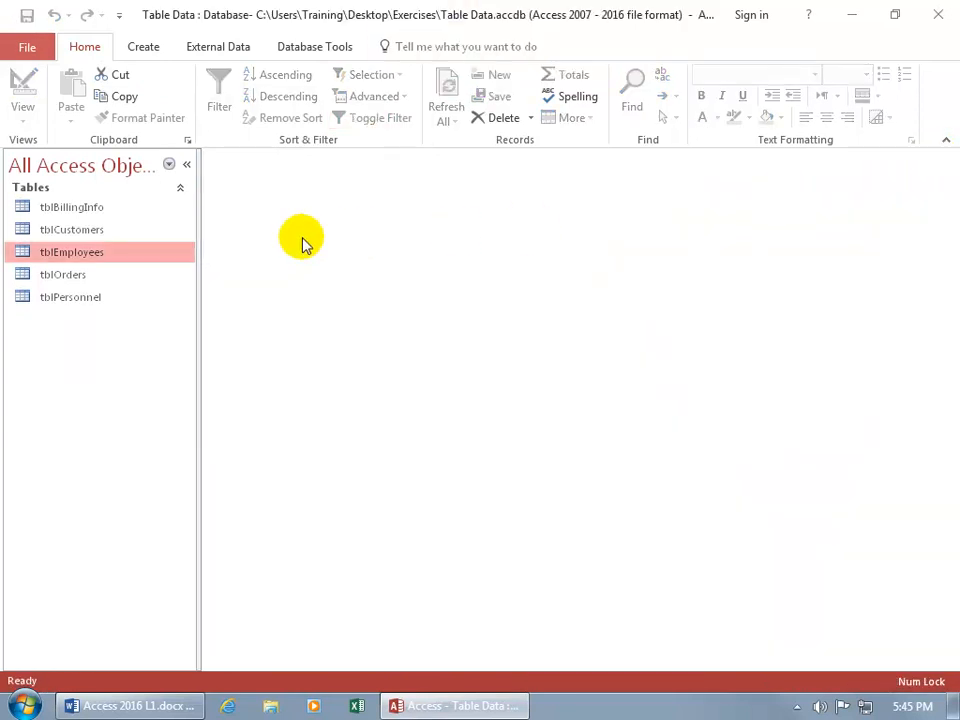
{"action": "double_click", "coordinate": [95, 253]}
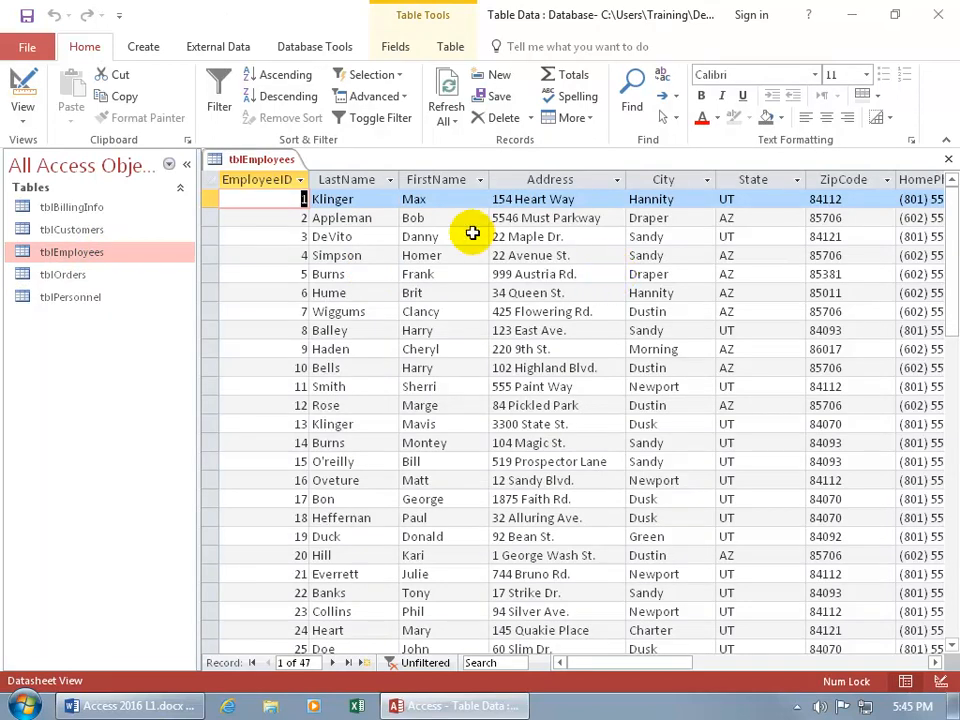
{"action": "left_click", "coordinate": [338, 118]}
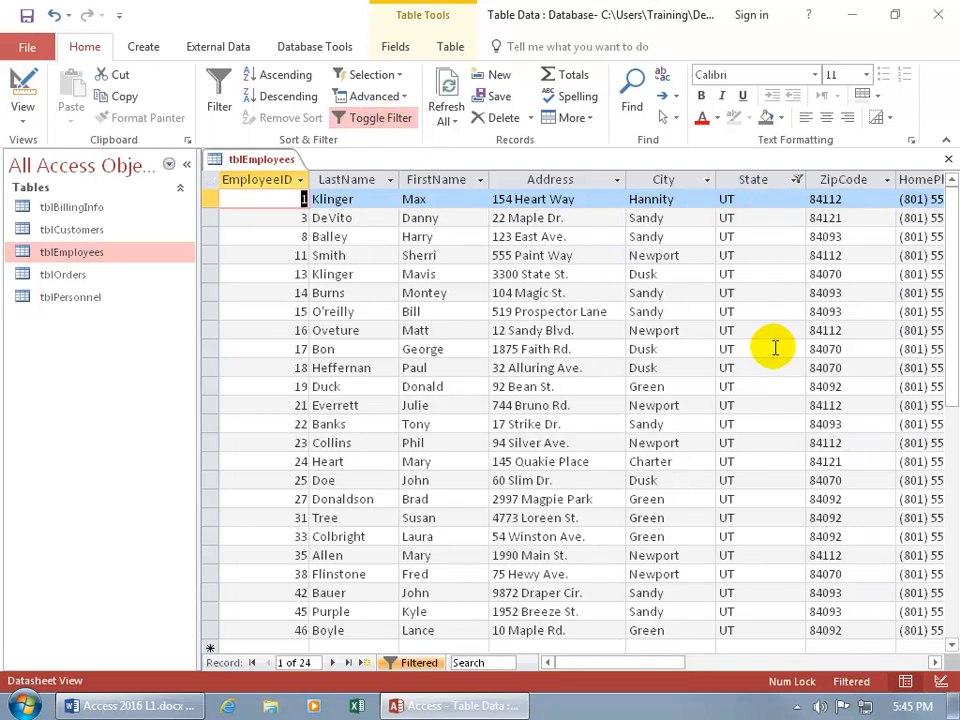
Step: Toggle the UT filter off and on once more, and clear the filter from the State column
{"action": "left_click", "coordinate": [420, 663]}
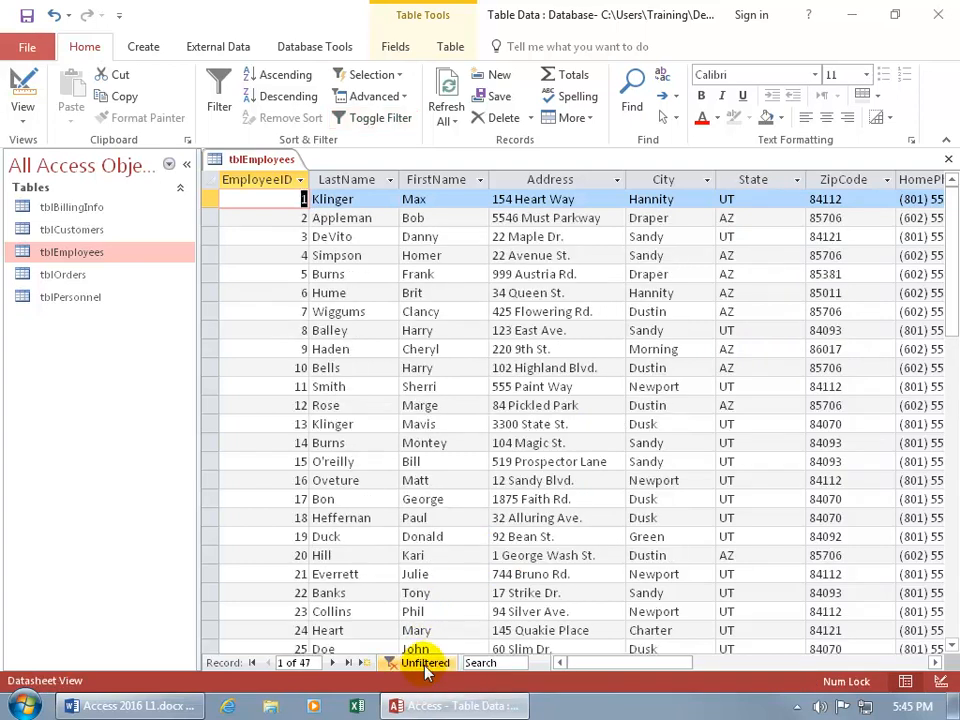
{"action": "left_click", "coordinate": [424, 663]}
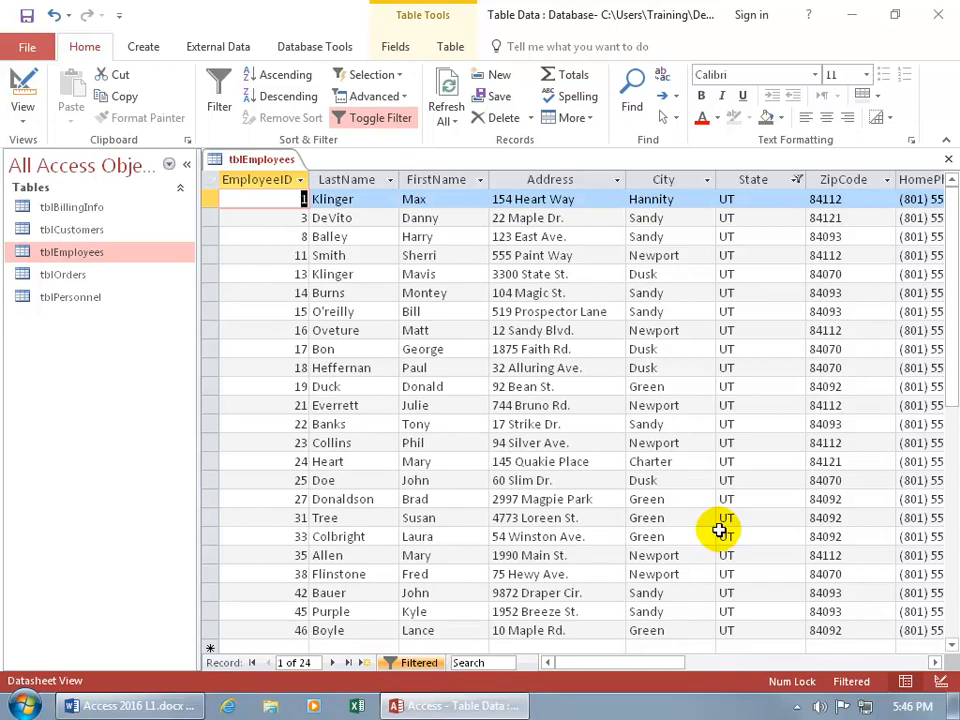
{"action": "left_click", "coordinate": [797, 184]}
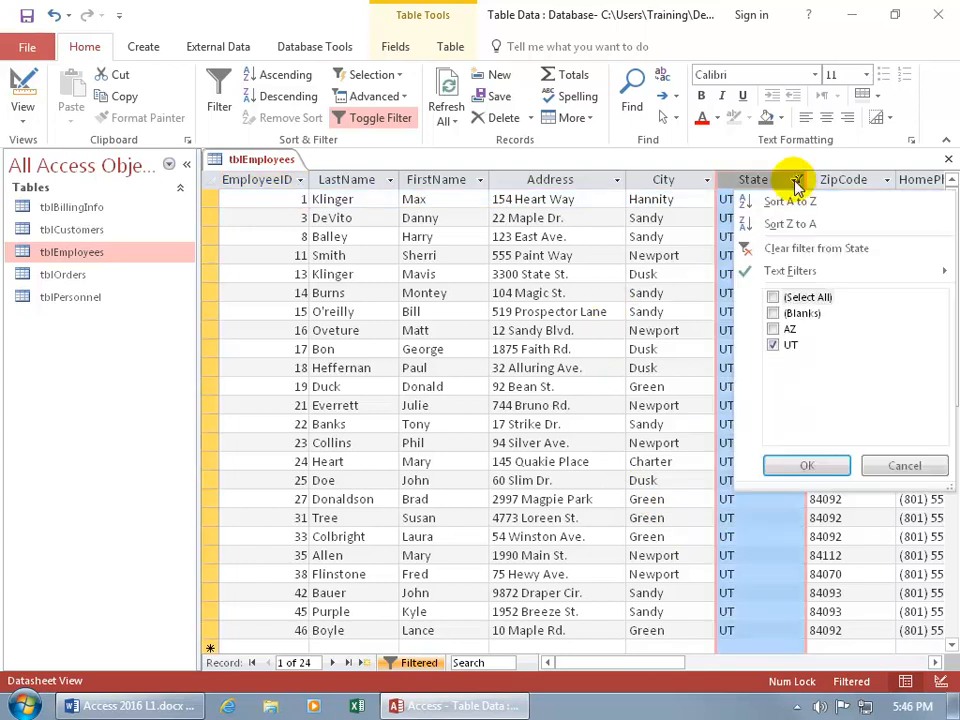
{"action": "left_click", "coordinate": [829, 255]}
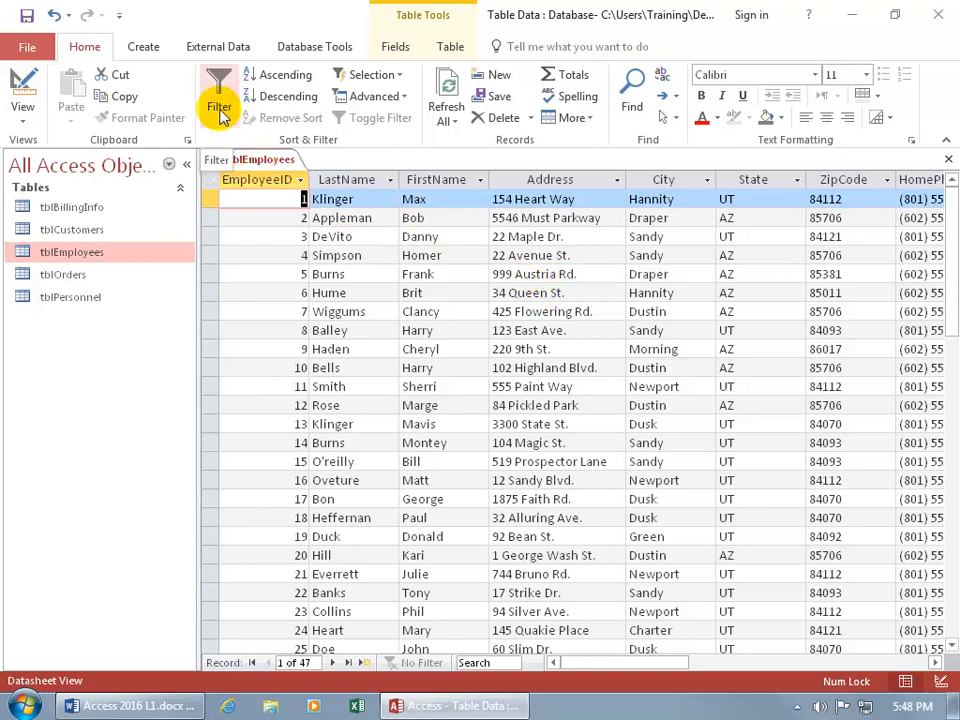
Step: Filter the State column to records equal to AZ, and clear that filter from the column again
{"action": "right_click", "coordinate": [766, 219]}
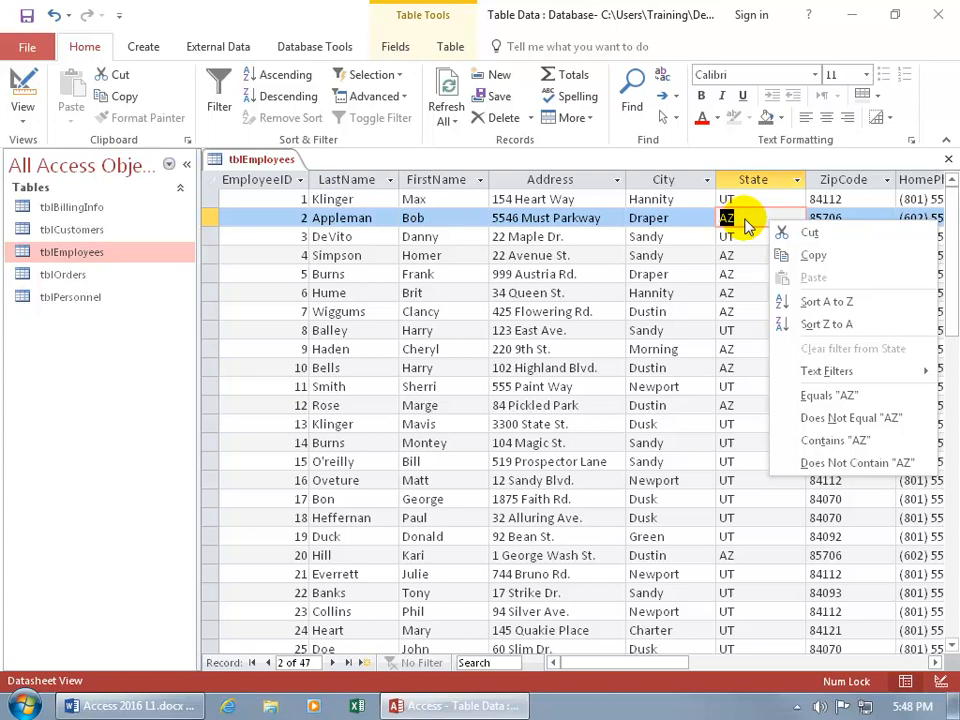
{"action": "left_click", "coordinate": [819, 400]}
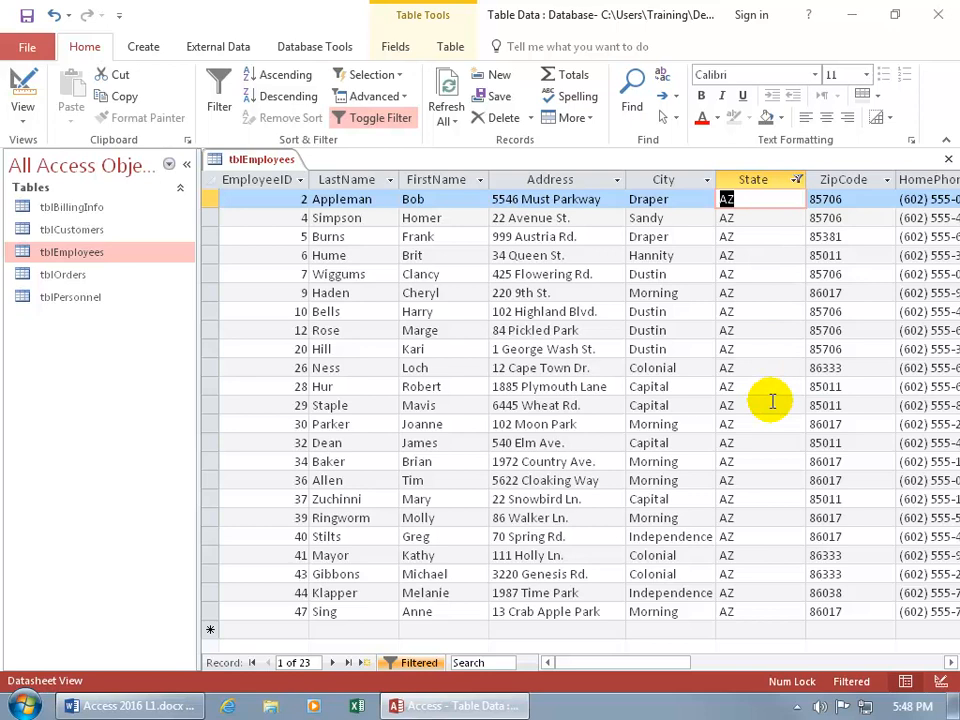
{"action": "left_click", "coordinate": [797, 180]}
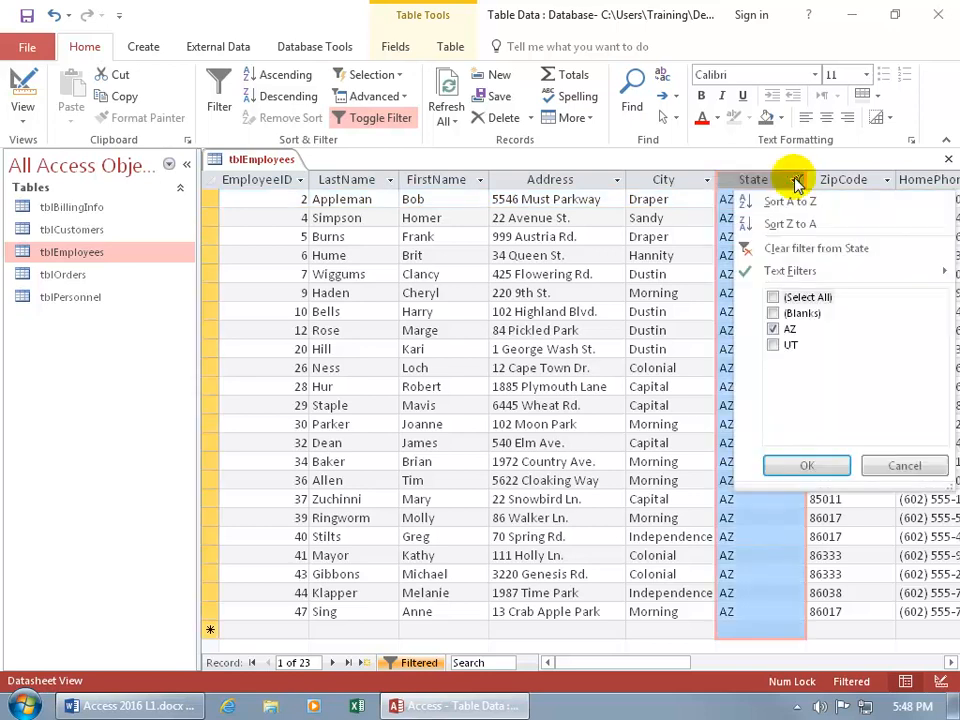
{"action": "left_click", "coordinate": [805, 247]}
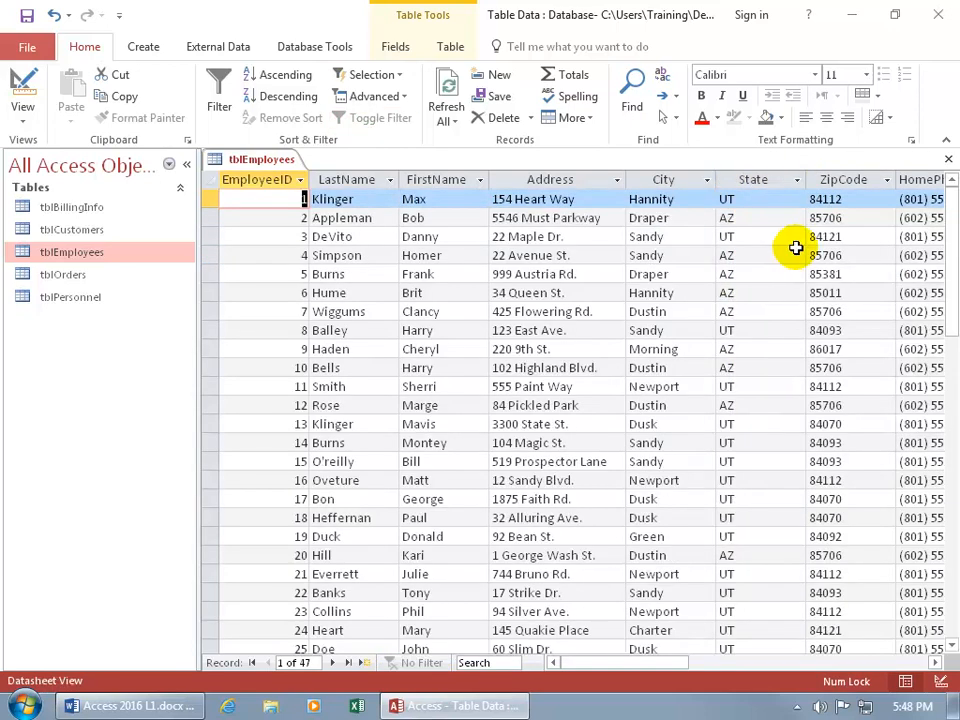
{"action": "right_click", "coordinate": [756, 218]}
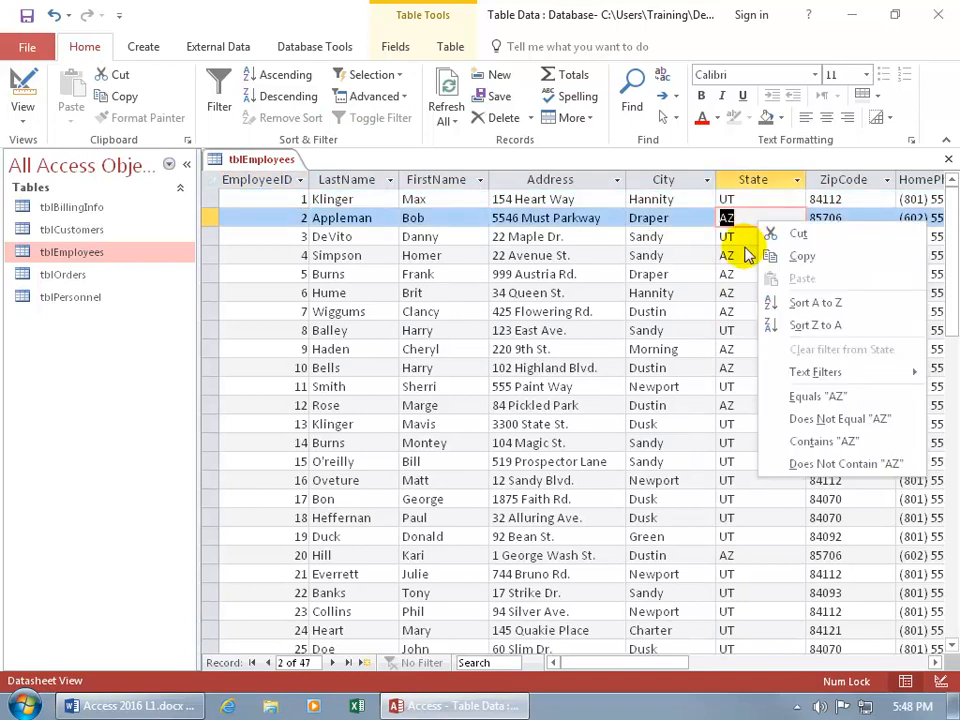
{"action": "right_click", "coordinate": [751, 235]}
{"action": "right_click", "coordinate": [751, 236]}
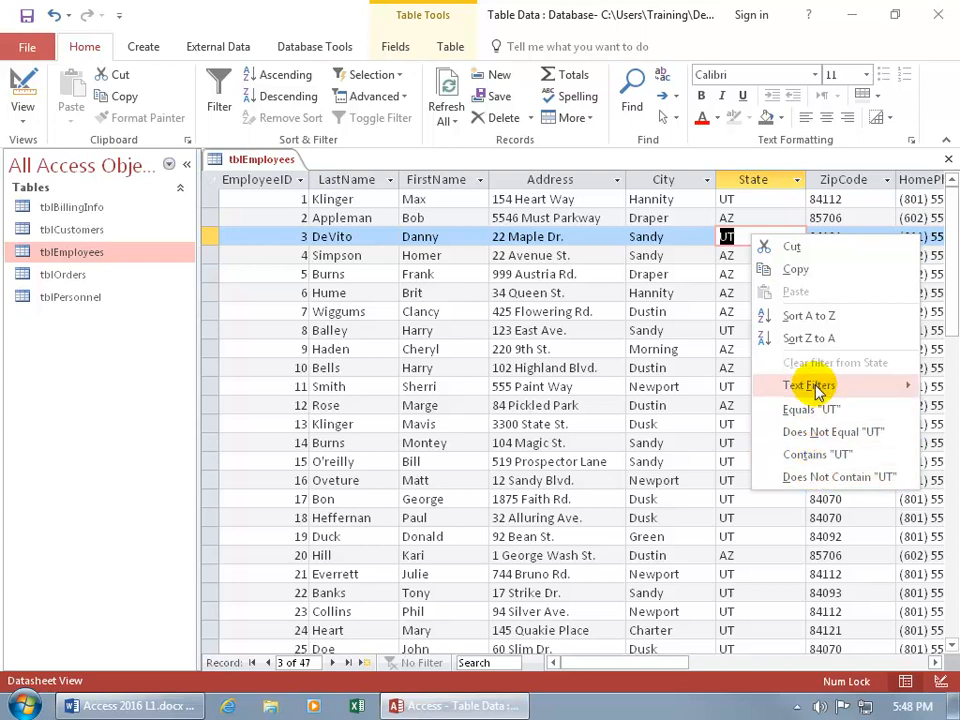
{"action": "mouse_move", "coordinate": [814, 390]}
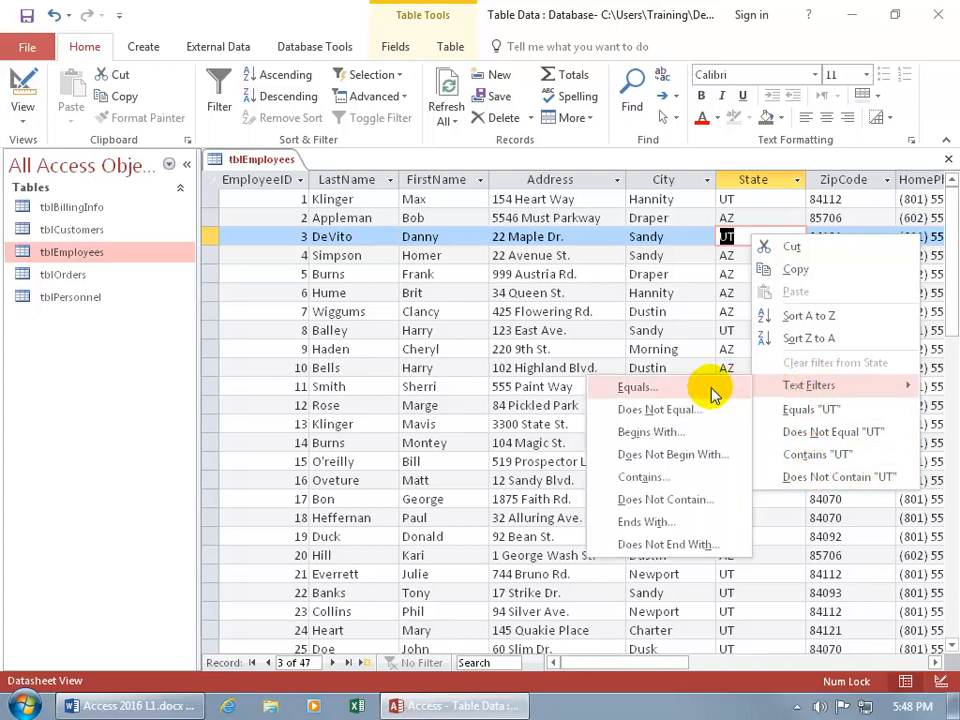
{"action": "left_click", "coordinate": [681, 521]}
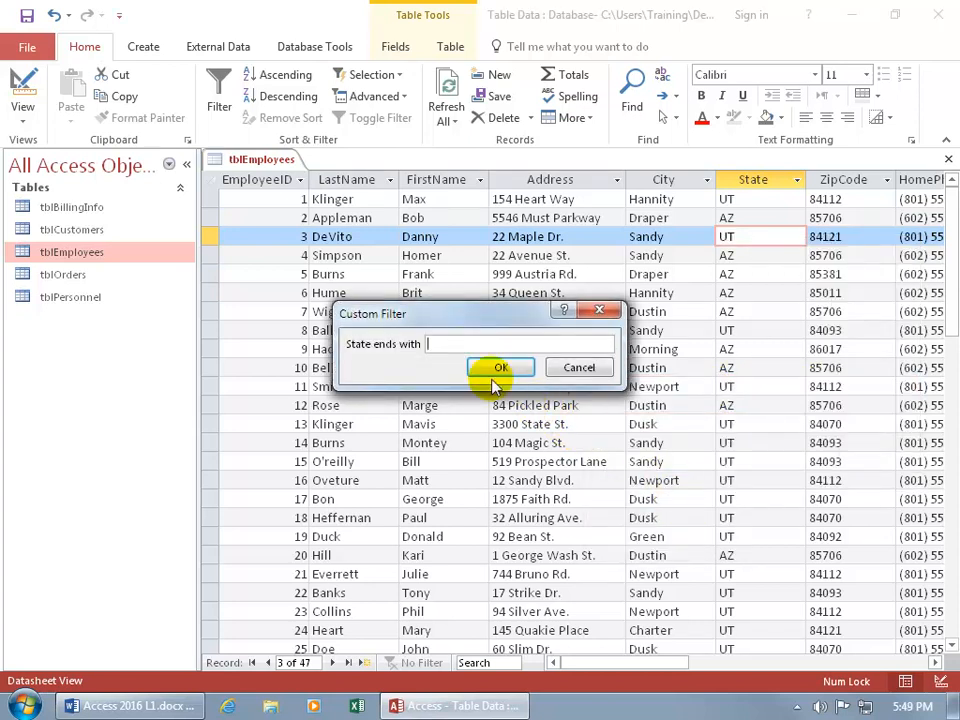
{"action": "left_click", "coordinate": [579, 368]}
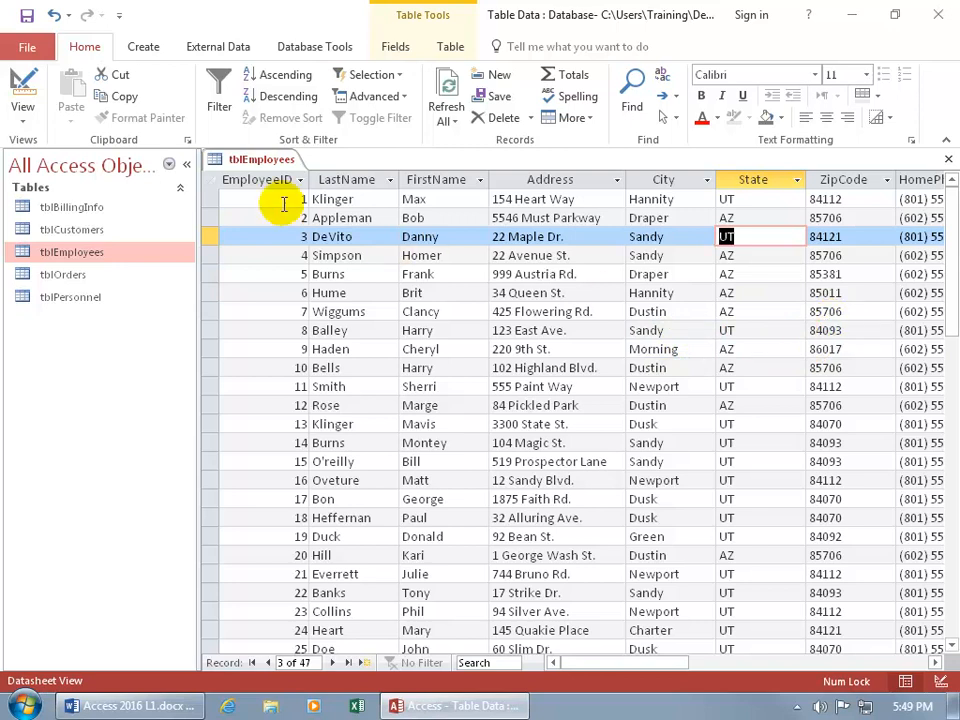
Step: Switch tblEmployees to Design View and back to Datasheet View, saving the table
{"action": "right_click", "coordinate": [268, 164]}
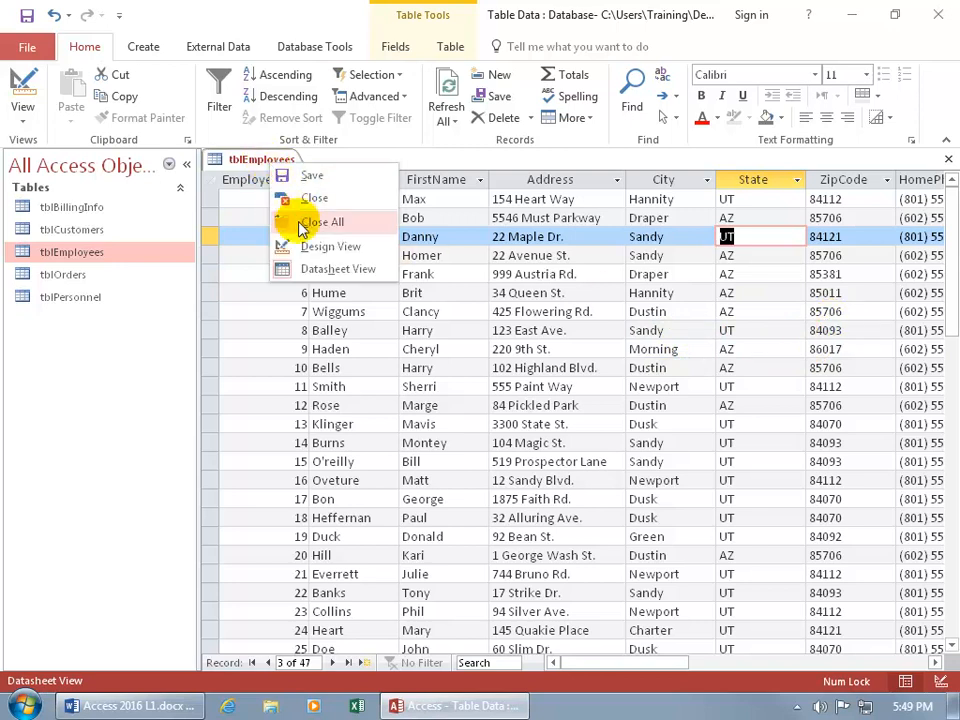
{"action": "left_click", "coordinate": [300, 246]}
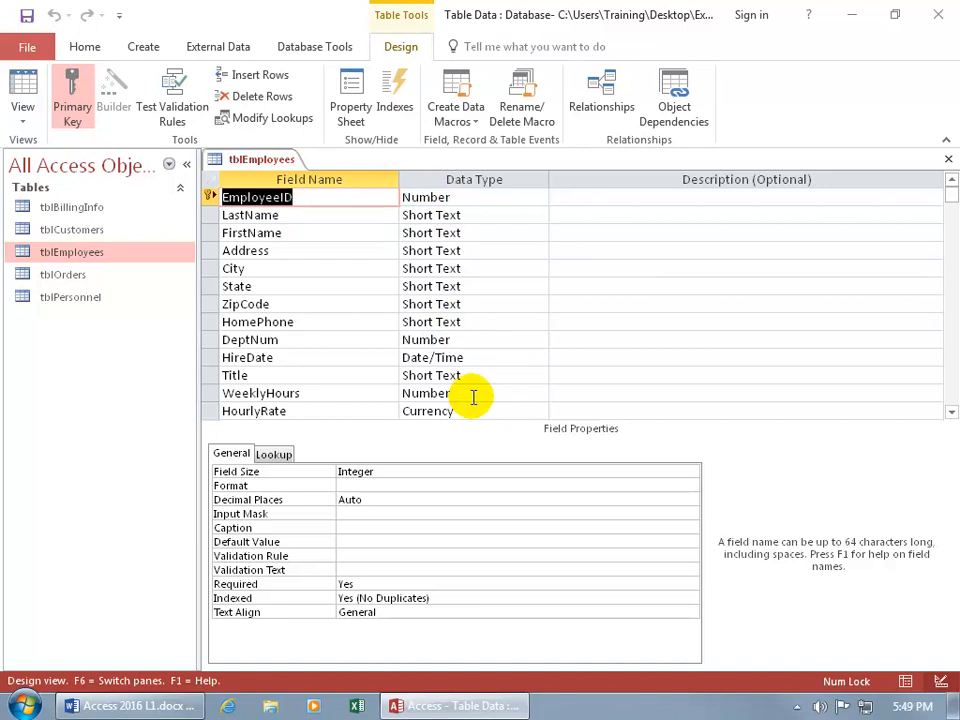
{"action": "right_click", "coordinate": [263, 161]}
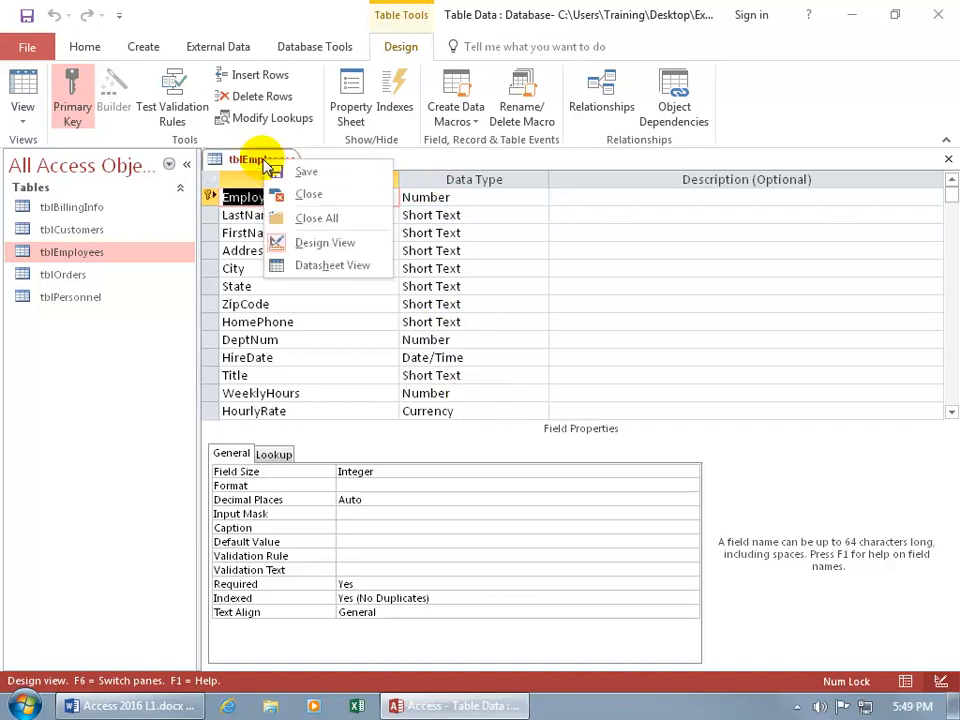
{"action": "left_click", "coordinate": [296, 267]}
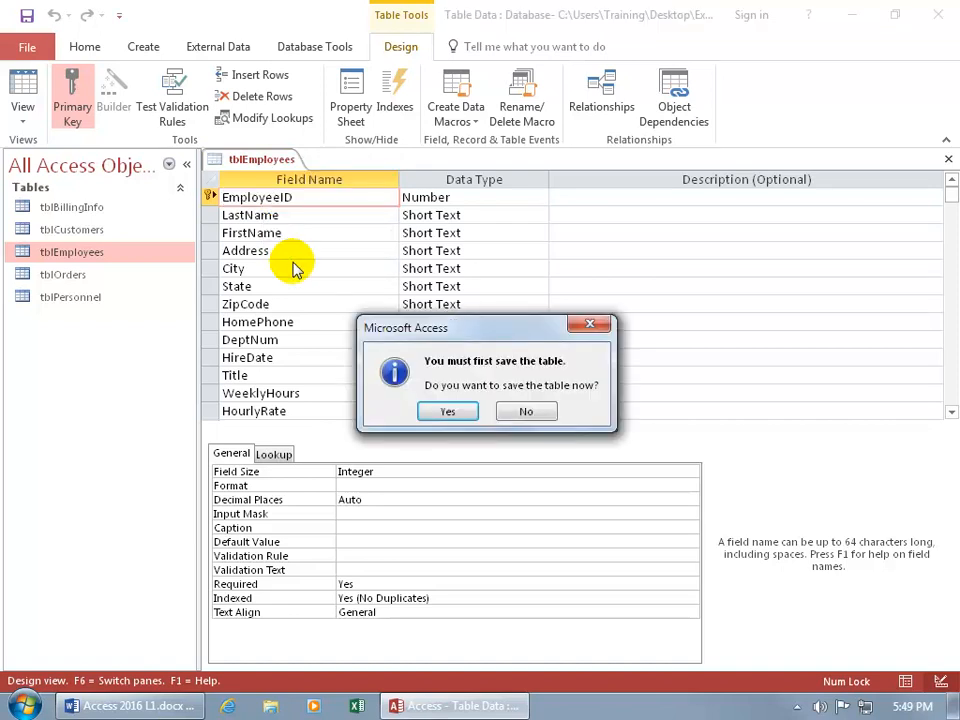
{"action": "left_click", "coordinate": [446, 412]}
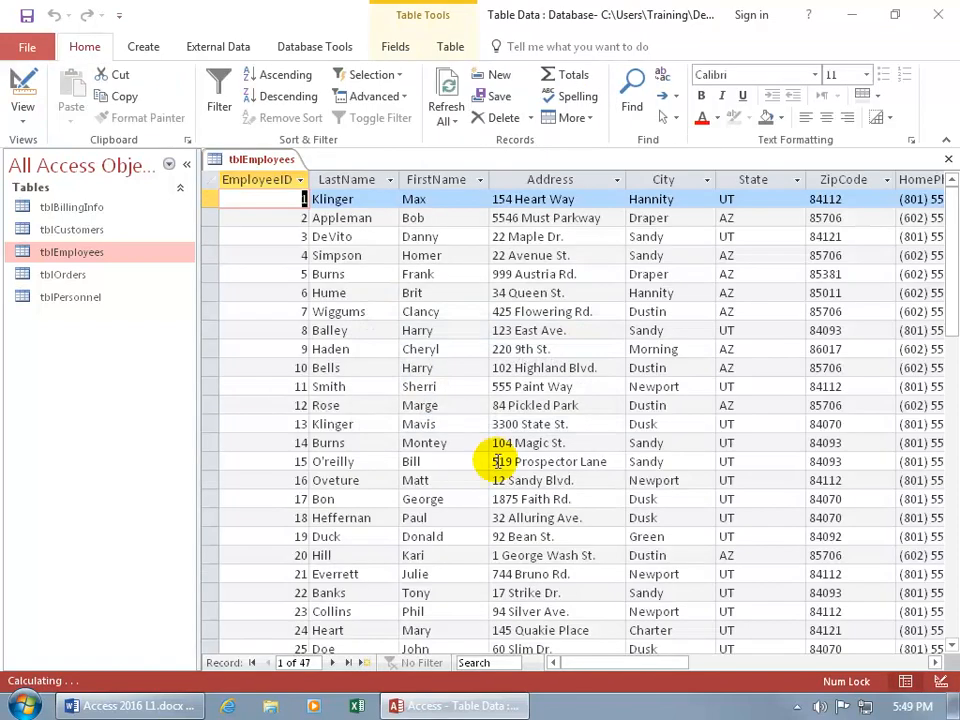
Step: Filter the WeeklyHours column to values less than or equal to 35, and clear that filter from the column again
{"action": "left_click_drag", "start_coordinate": [603, 668], "coordinate": [735, 664]}
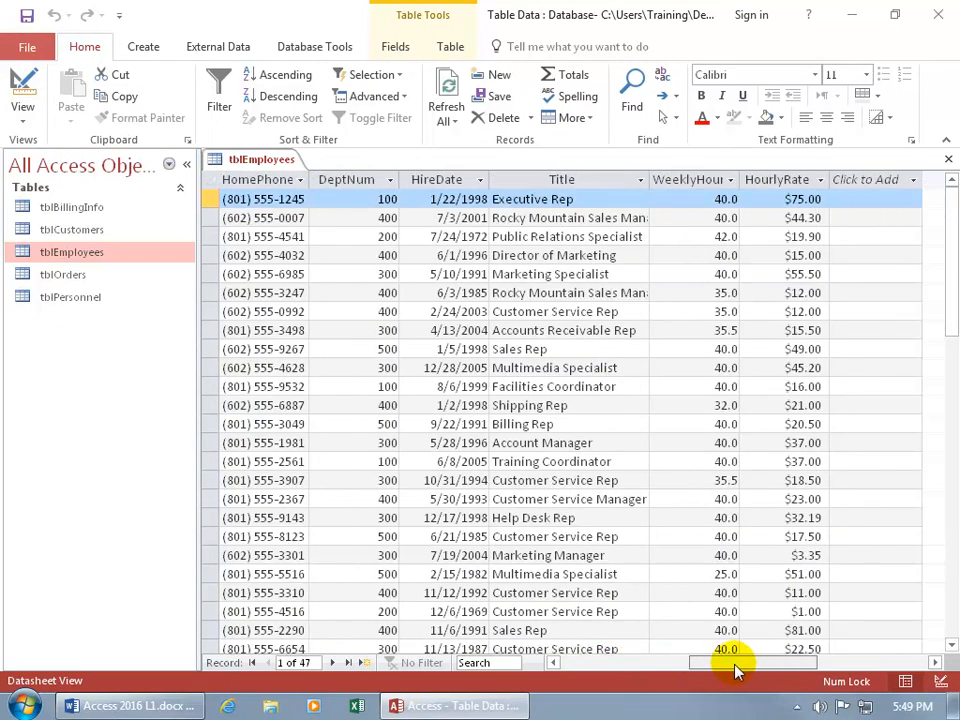
{"action": "right_click", "coordinate": [709, 218]}
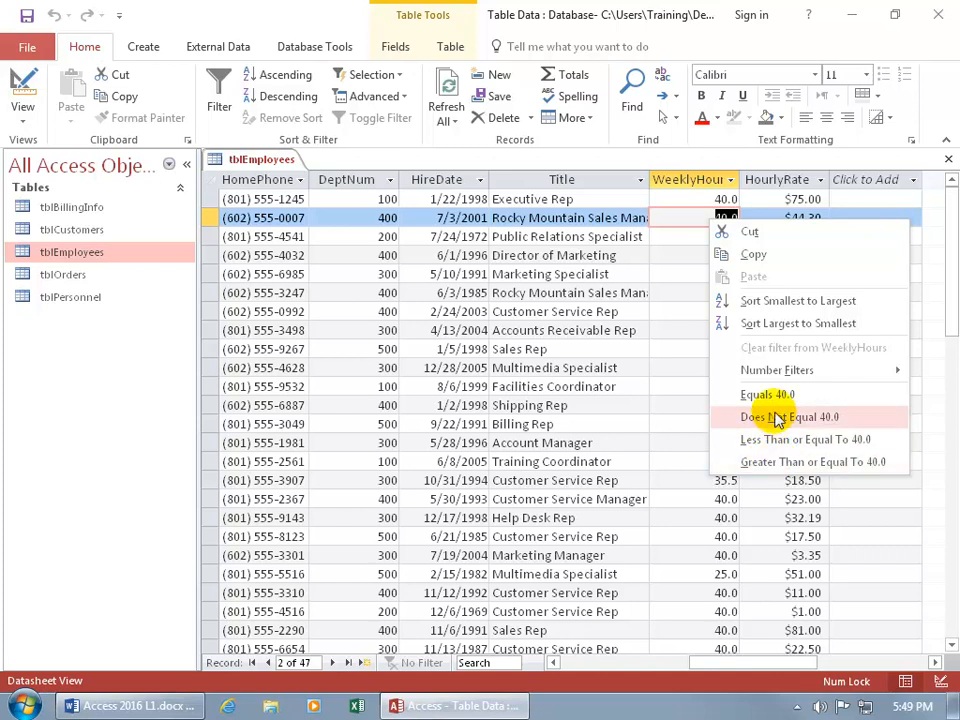
{"action": "mouse_move", "coordinate": [777, 372]}
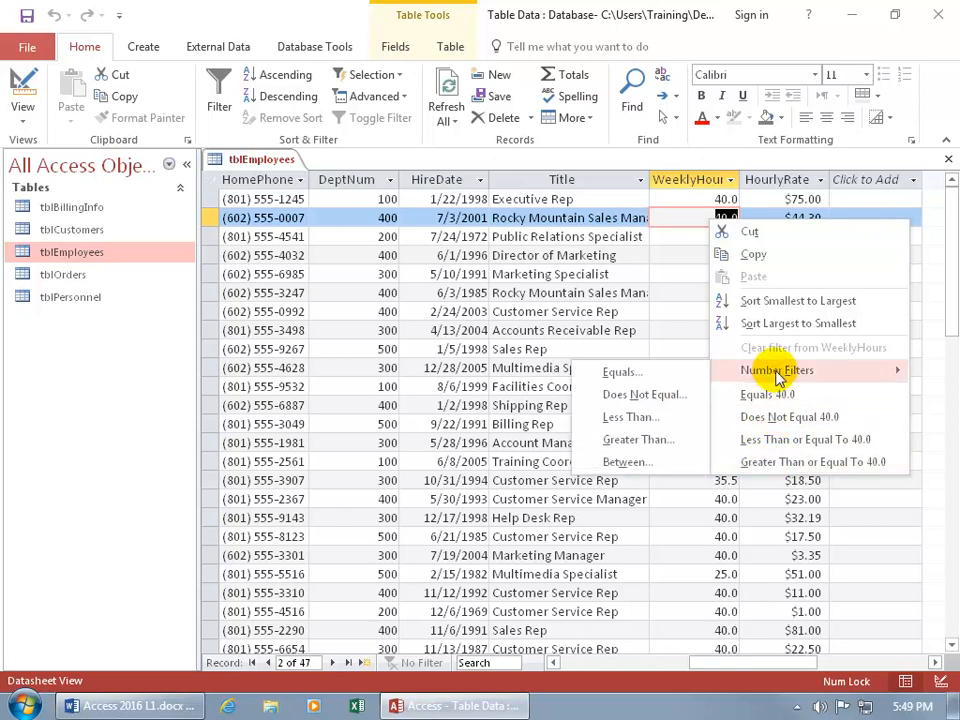
{"action": "left_click", "coordinate": [669, 421]}
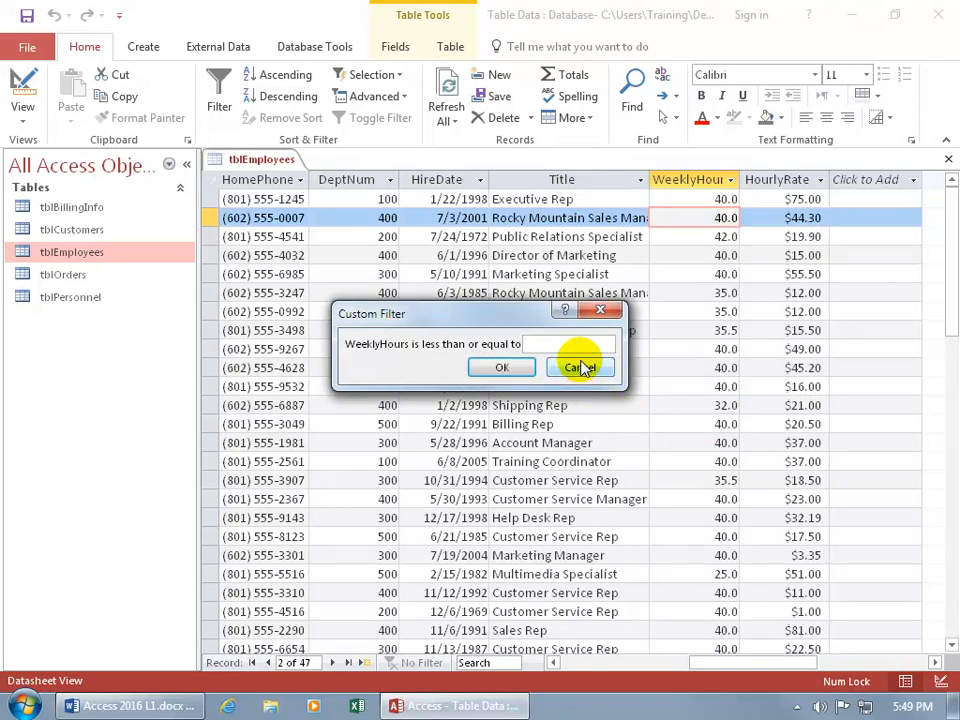
{"action": "type", "text": "35"}
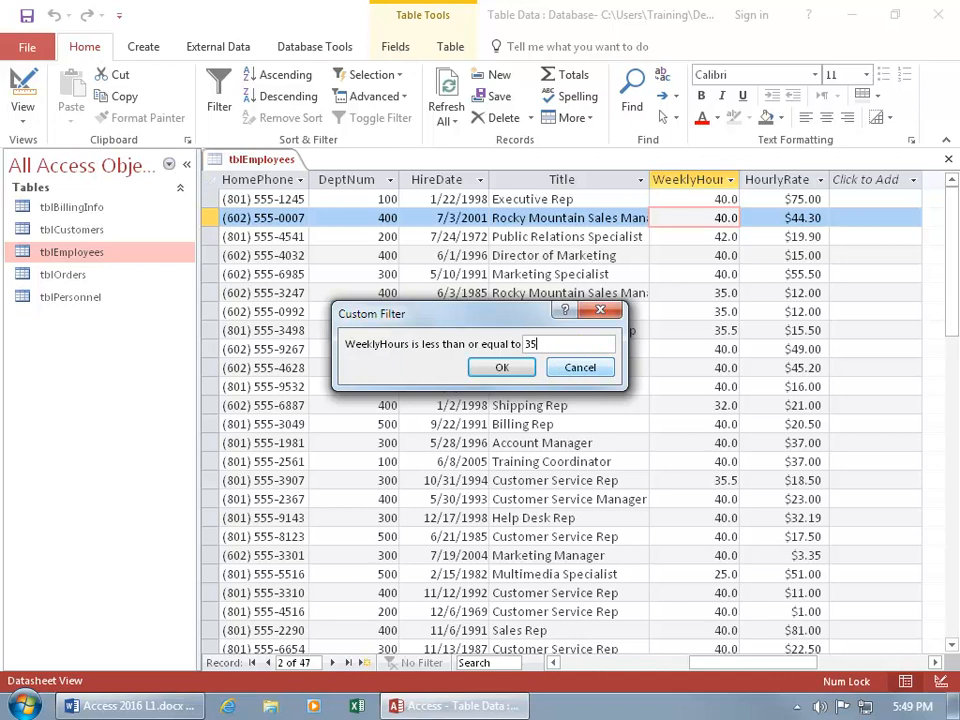
{"action": "key", "text": "Return"}
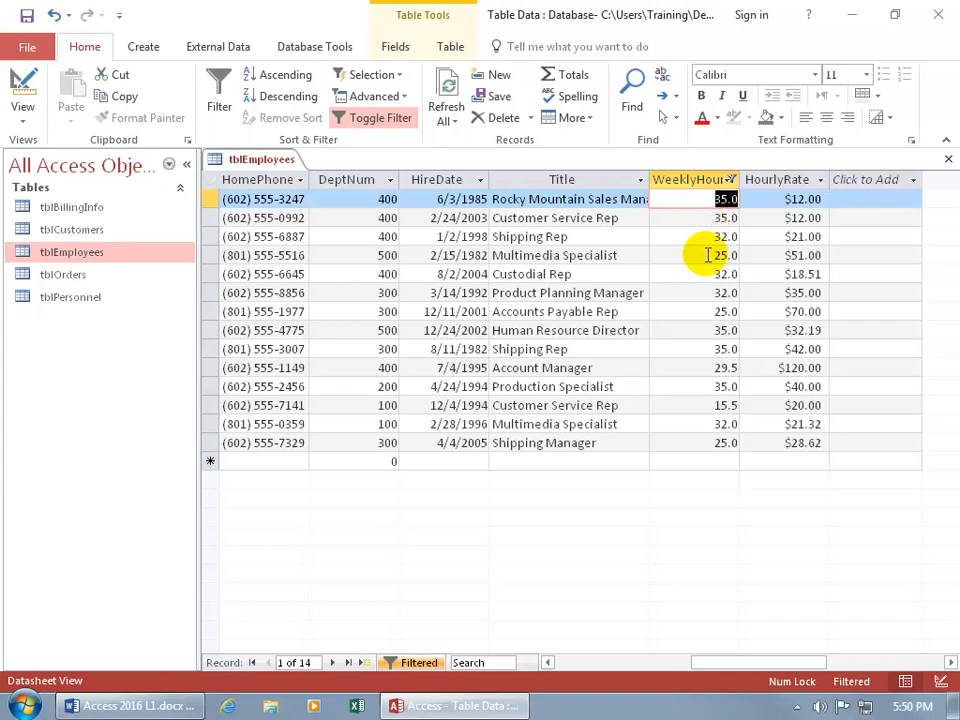
{"action": "left_click", "coordinate": [731, 180]}
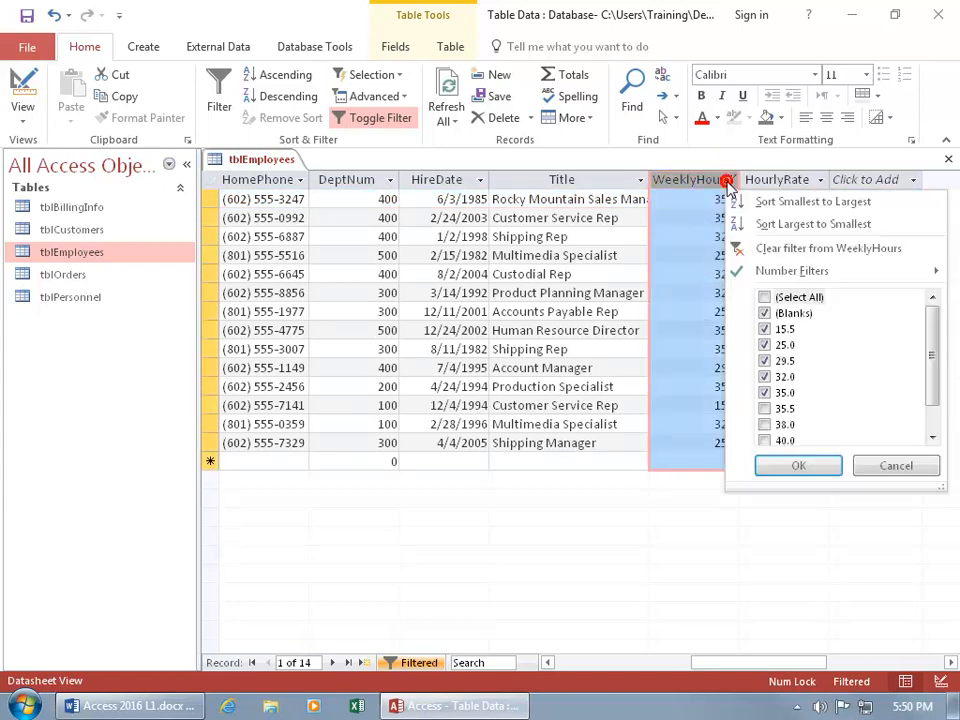
{"action": "left_click", "coordinate": [757, 250]}
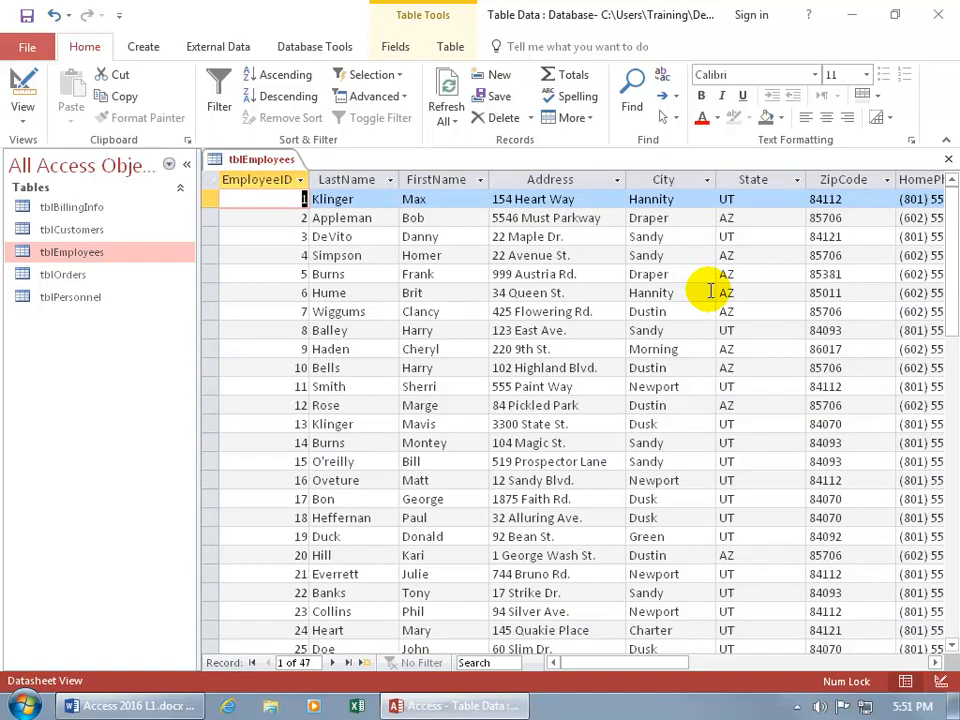
Step: Filter tblEmployees by selection so that only records whose State equals UT are shown
{"action": "left_click", "coordinate": [757, 237]}
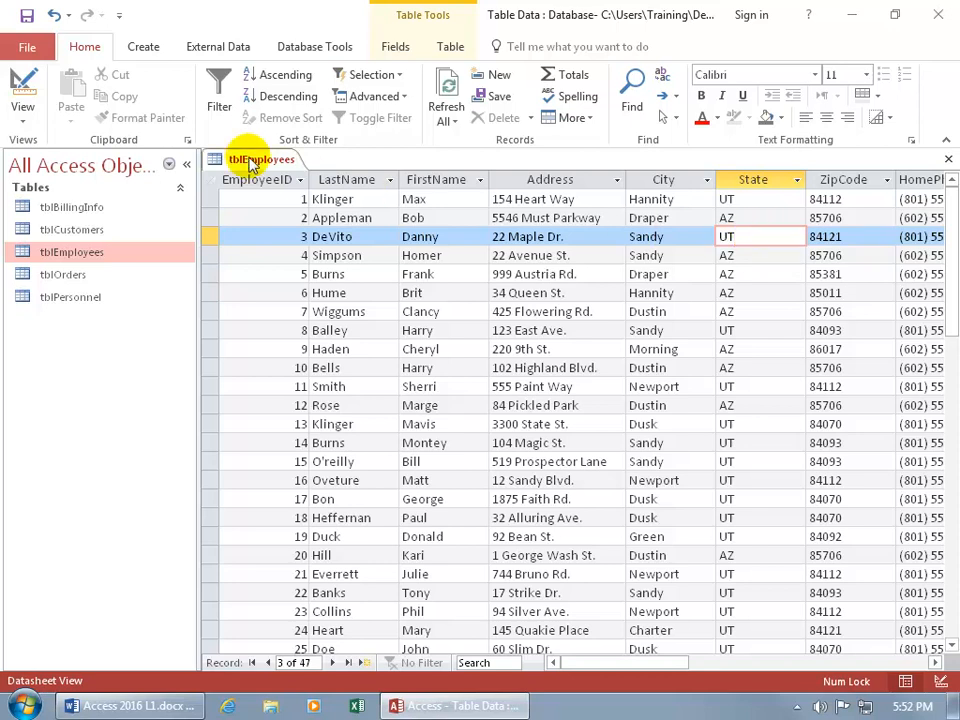
{"action": "left_click", "coordinate": [397, 78]}
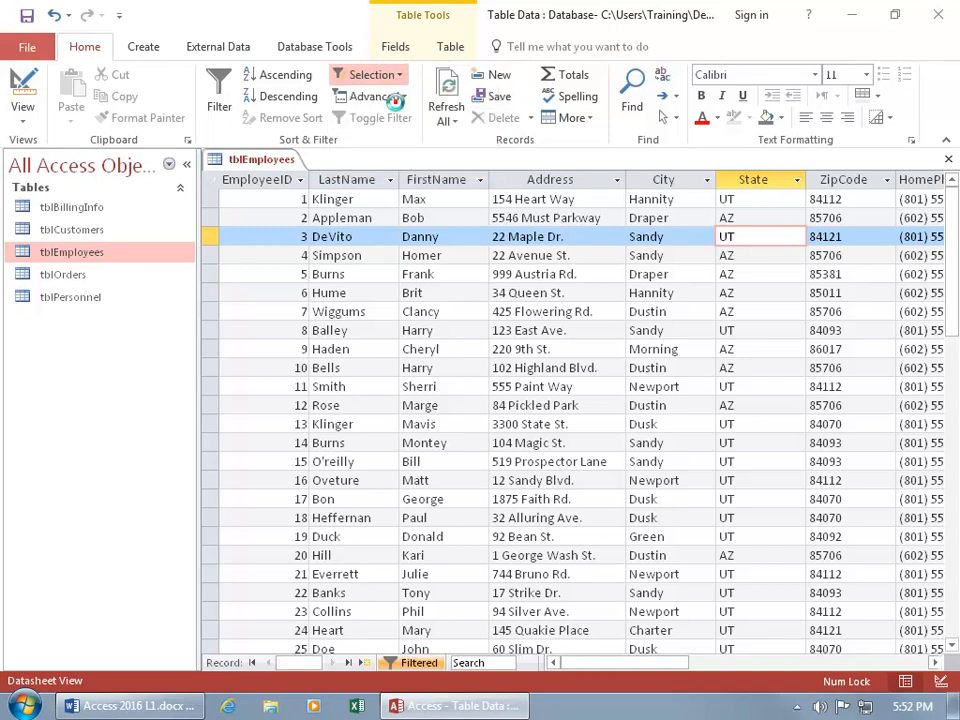
{"action": "left_click", "coordinate": [392, 100]}
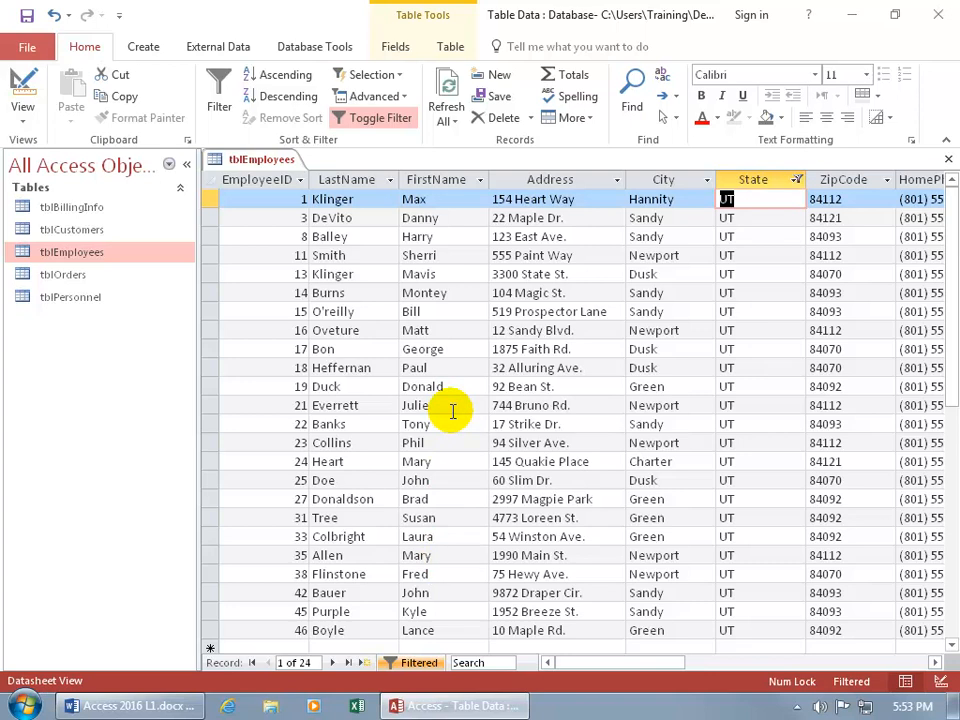
Step: Add a custom text filter on the FirstName column for names that begin with m
{"action": "right_click", "coordinate": [441, 273]}
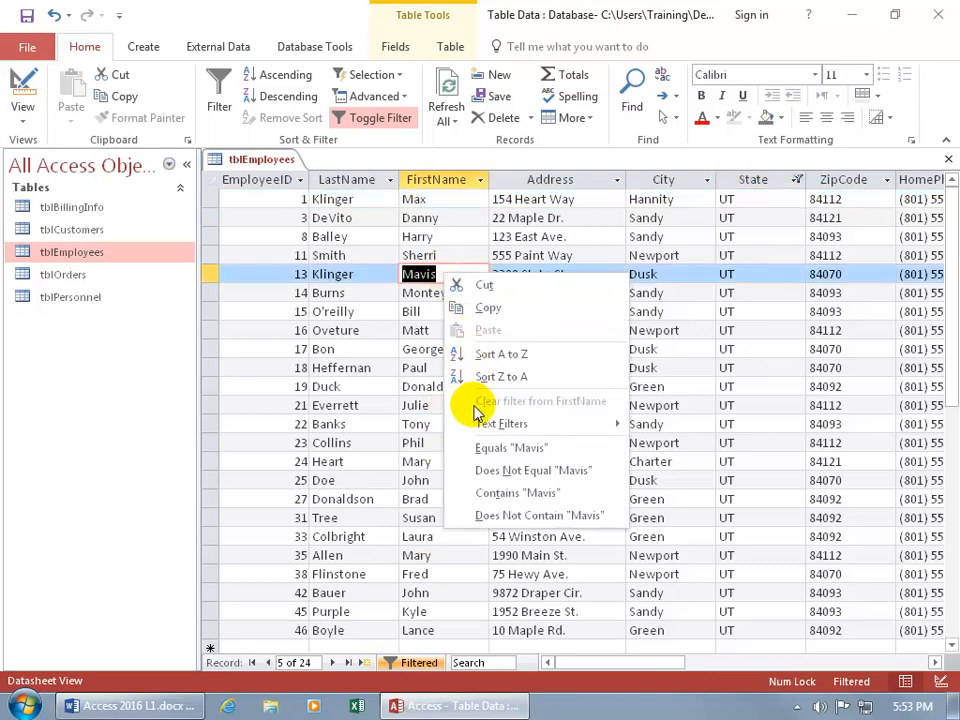
{"action": "mouse_move", "coordinate": [478, 424]}
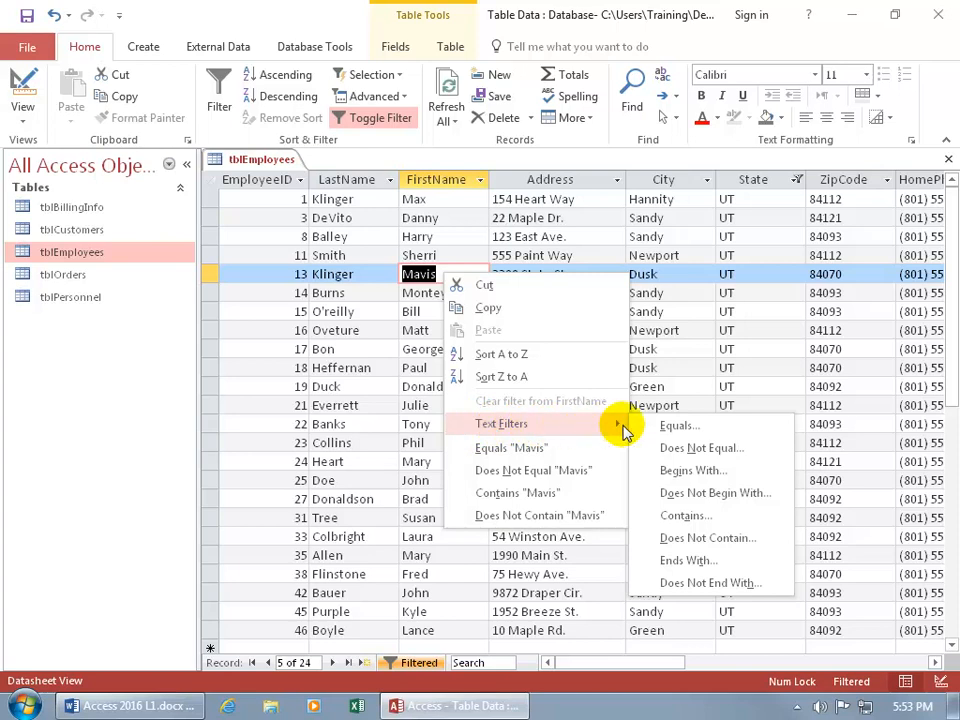
{"action": "left_click", "coordinate": [688, 472]}
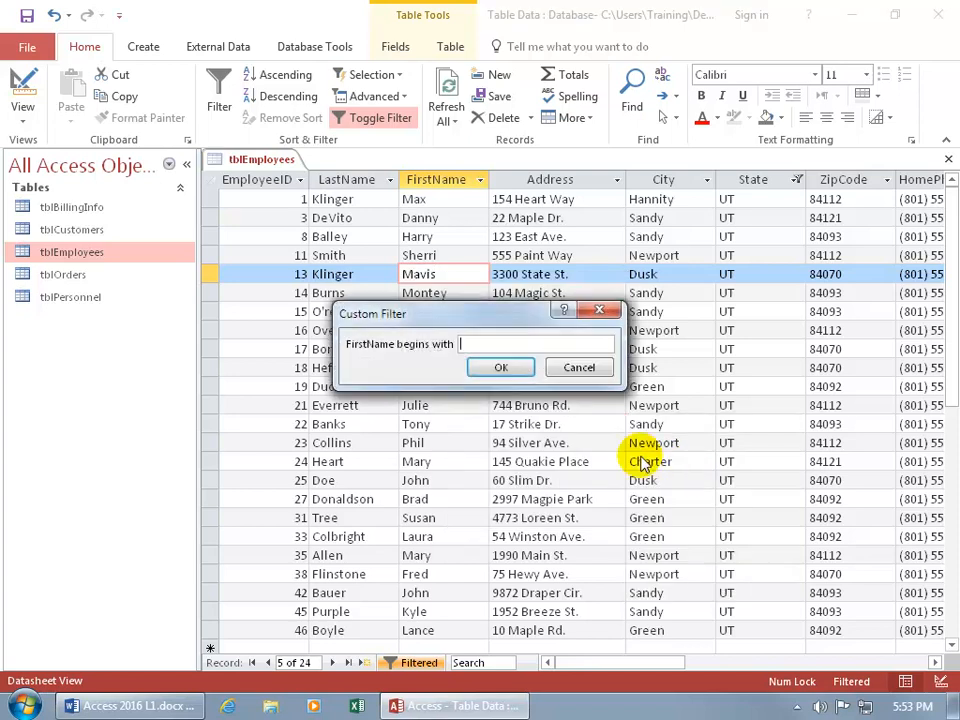
{"action": "type", "text": "m"}
{"action": "key", "text": "Return"}
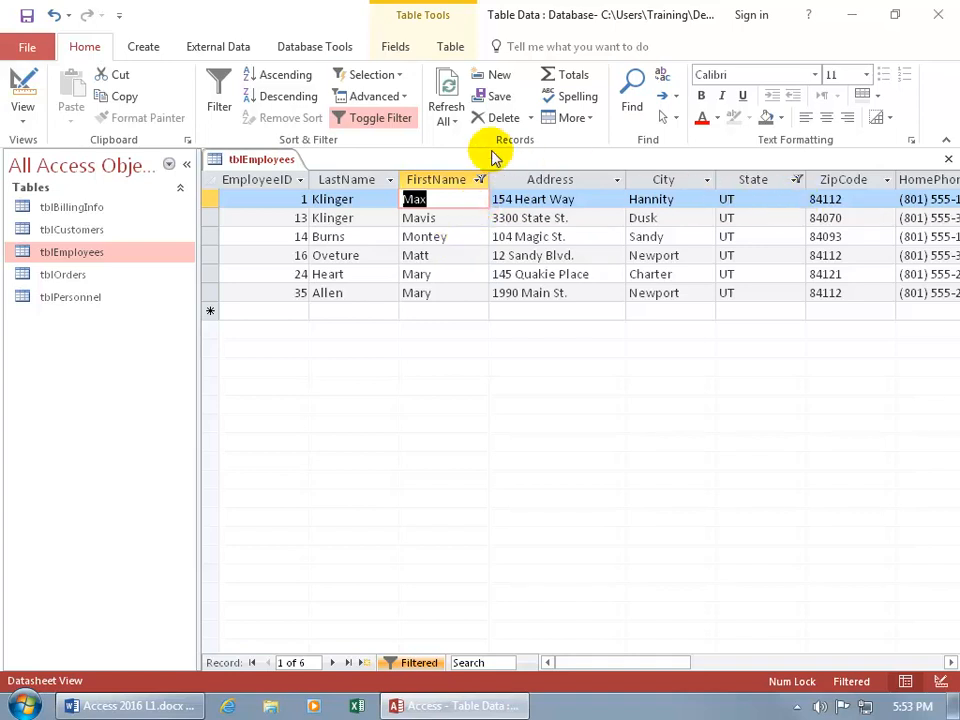
Step: Toggle the combined FirstName and State filters off and on, and clear all filters from the table at once
{"action": "left_click", "coordinate": [386, 124]}
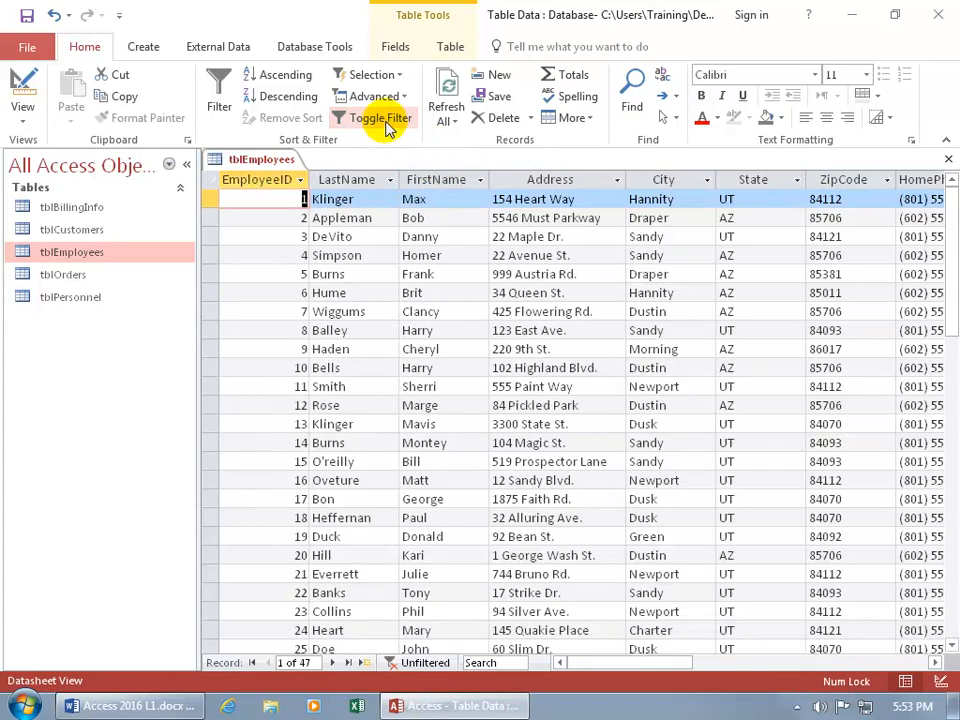
{"action": "left_click", "coordinate": [382, 121]}
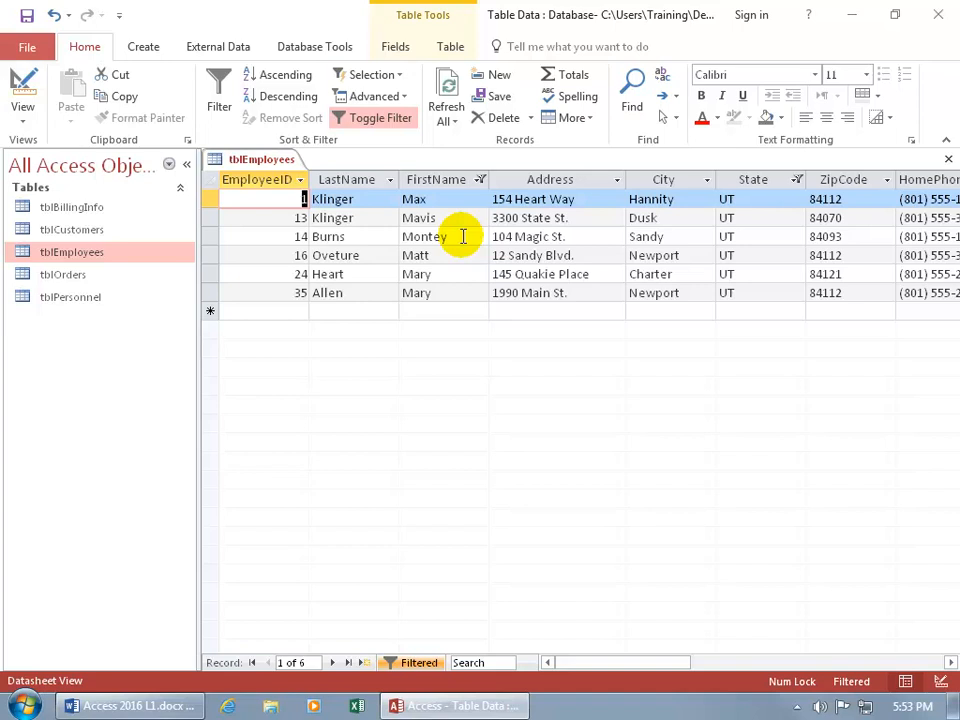
{"action": "left_click", "coordinate": [480, 179]}
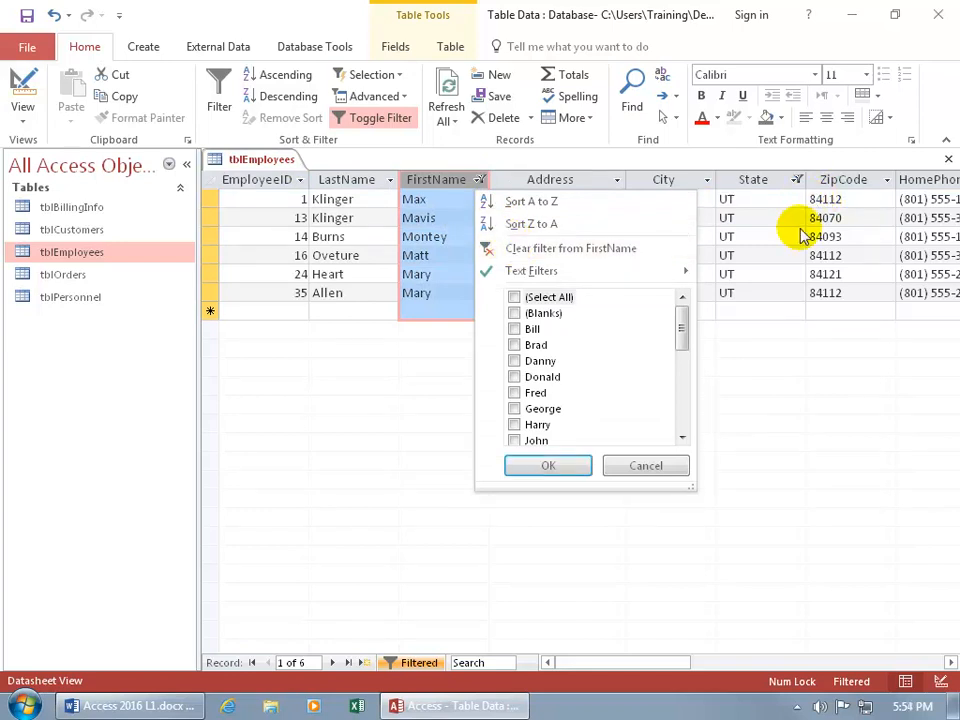
{"action": "left_click", "coordinate": [514, 157]}
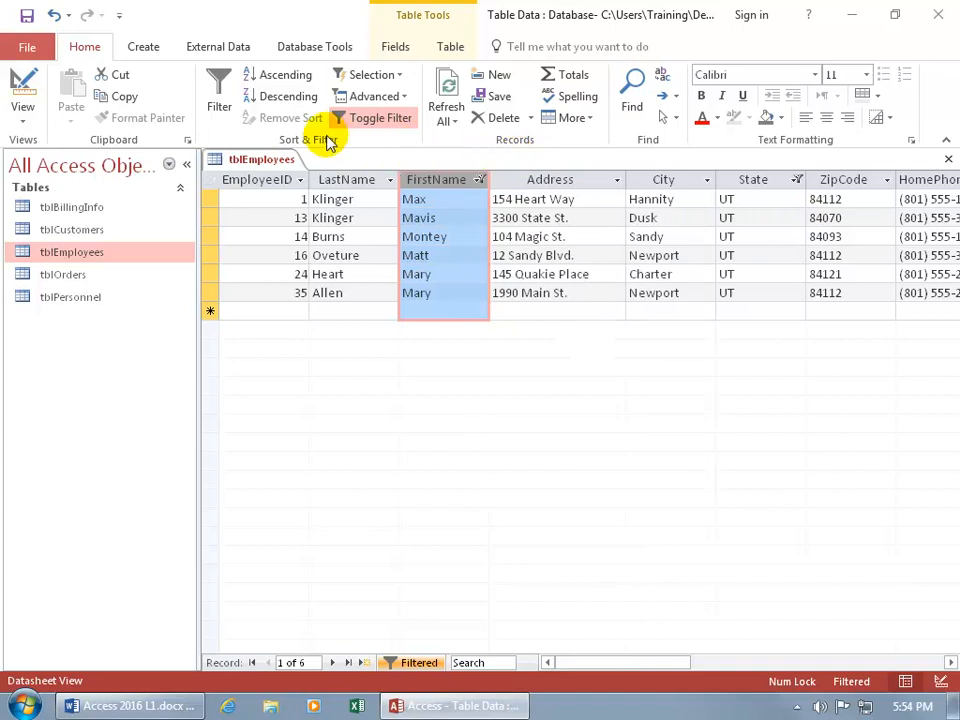
{"action": "left_click", "coordinate": [390, 97]}
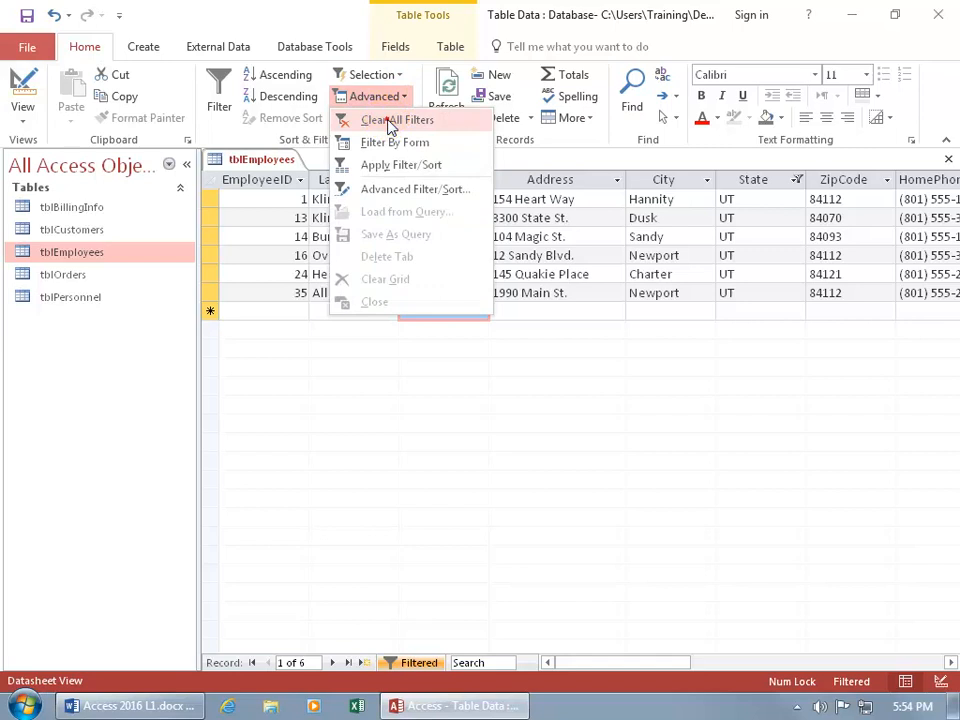
{"action": "left_click", "coordinate": [390, 121]}
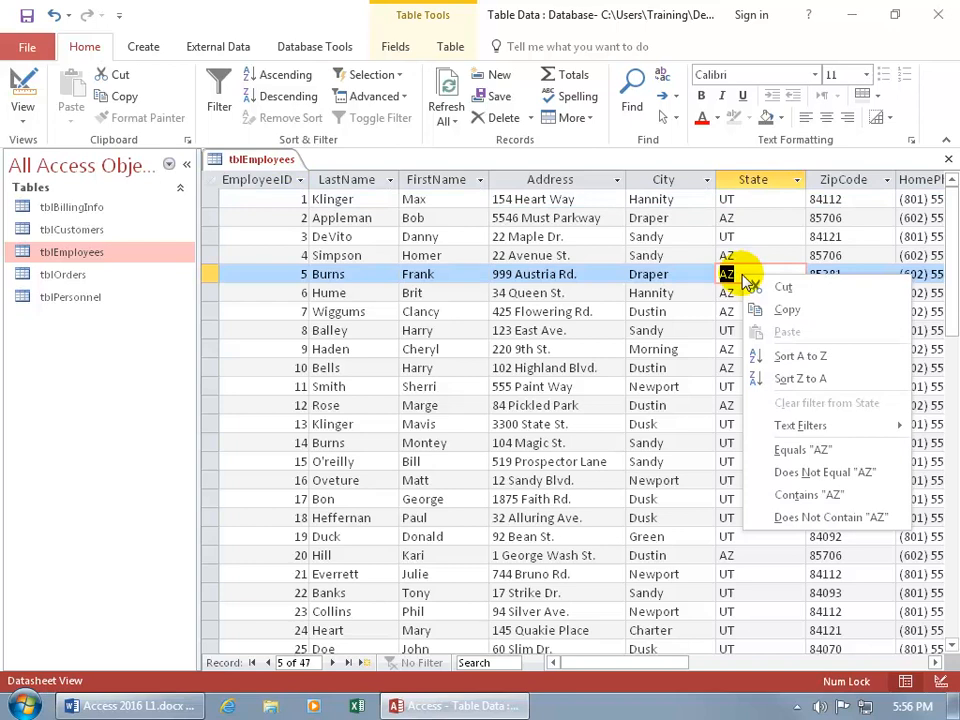
Step: Filter the State column to records equal to AZ and the FirstName column to names that begin with m
{"action": "left_click", "coordinate": [790, 449]}
{"action": "right_click", "coordinate": [428, 256]}
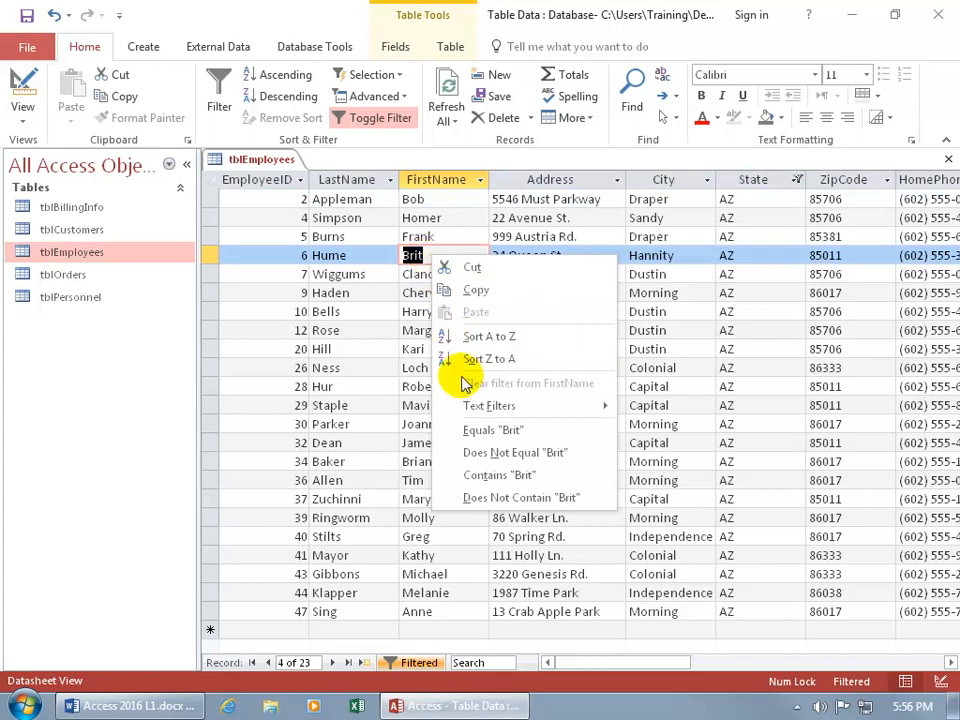
{"action": "mouse_move", "coordinate": [465, 401]}
{"action": "left_click", "coordinate": [650, 455]}
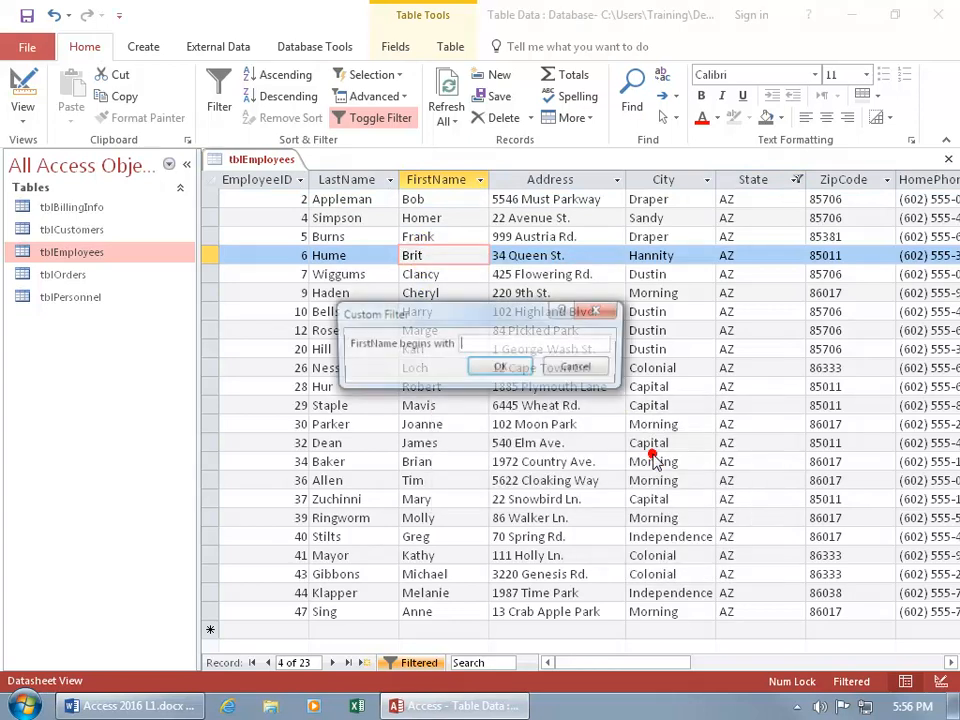
{"action": "type", "text": "m"}
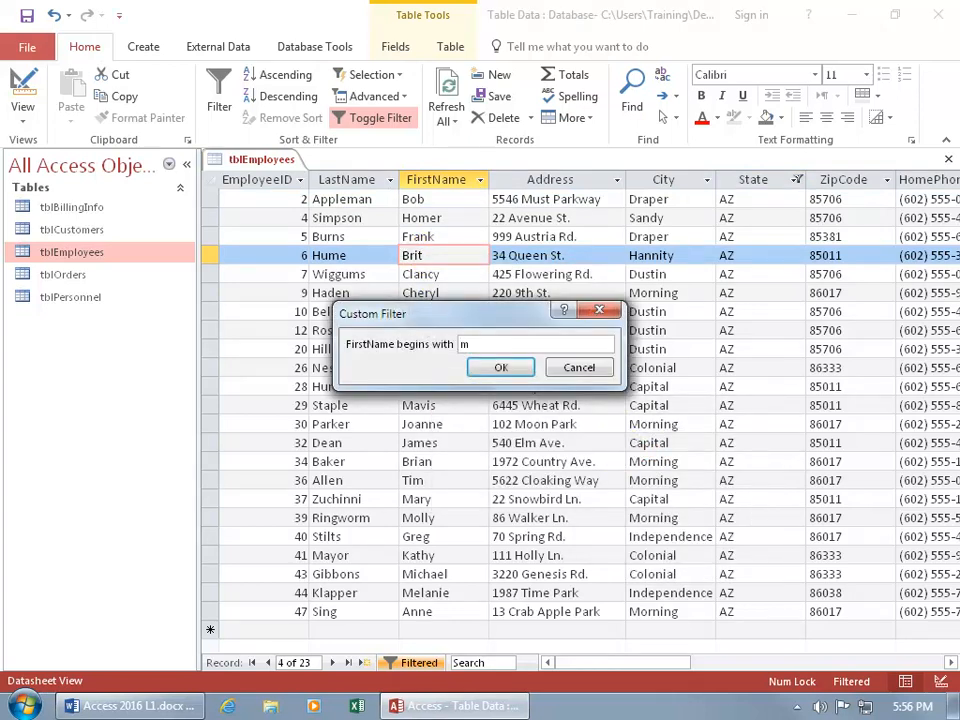
{"action": "key", "text": "Return"}
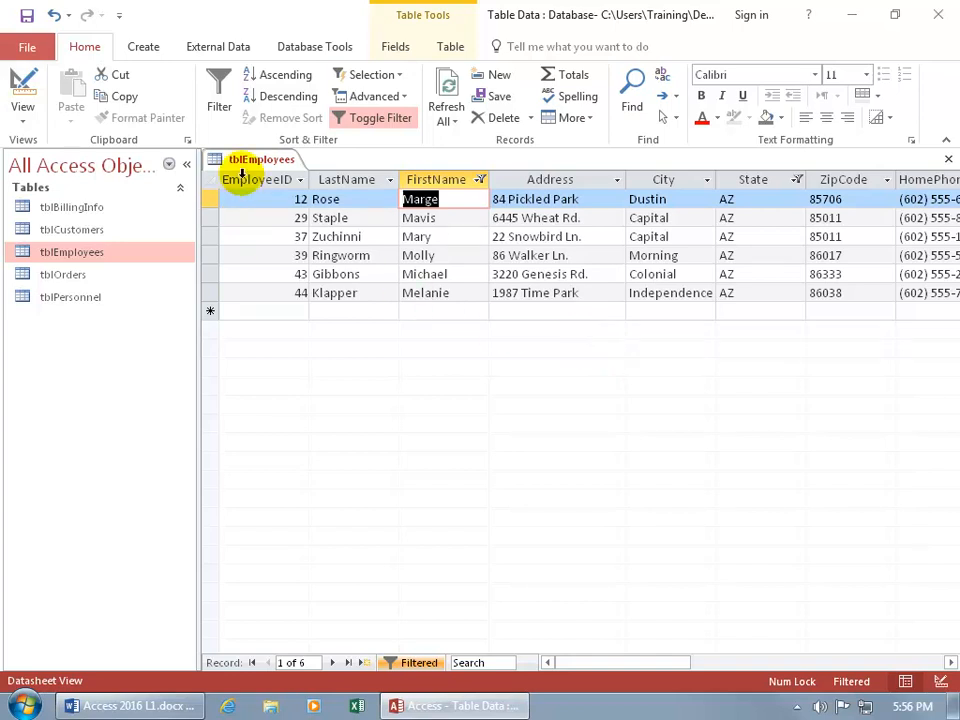
Step: Start saving the filtered tblEmployees table as a new database object, with Query as its object type
{"action": "left_click", "coordinate": [24, 46]}
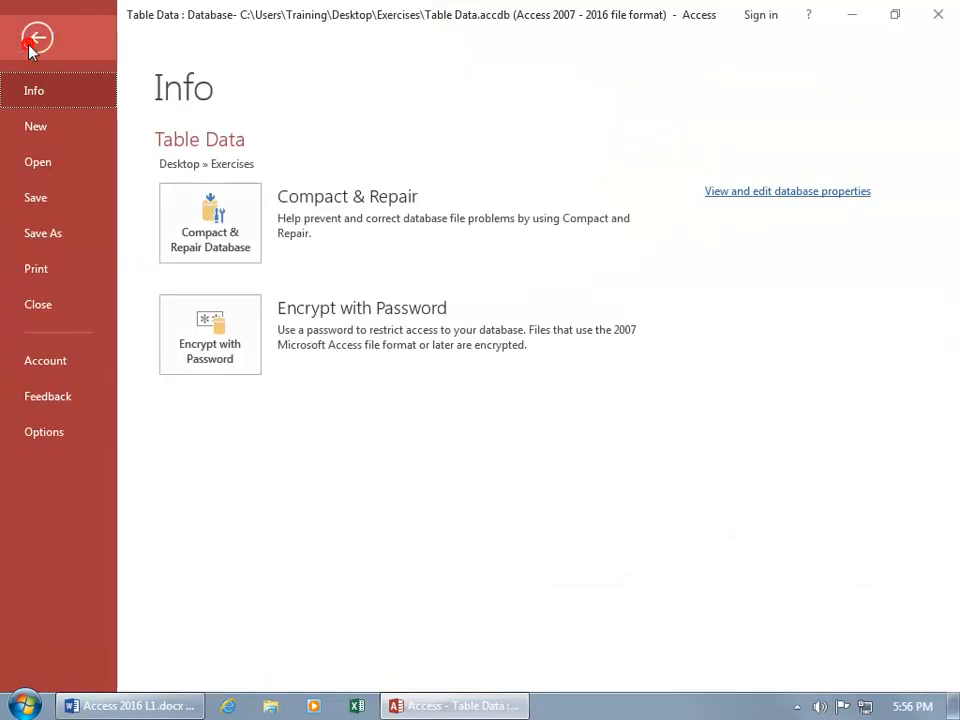
{"action": "left_click", "coordinate": [45, 238]}
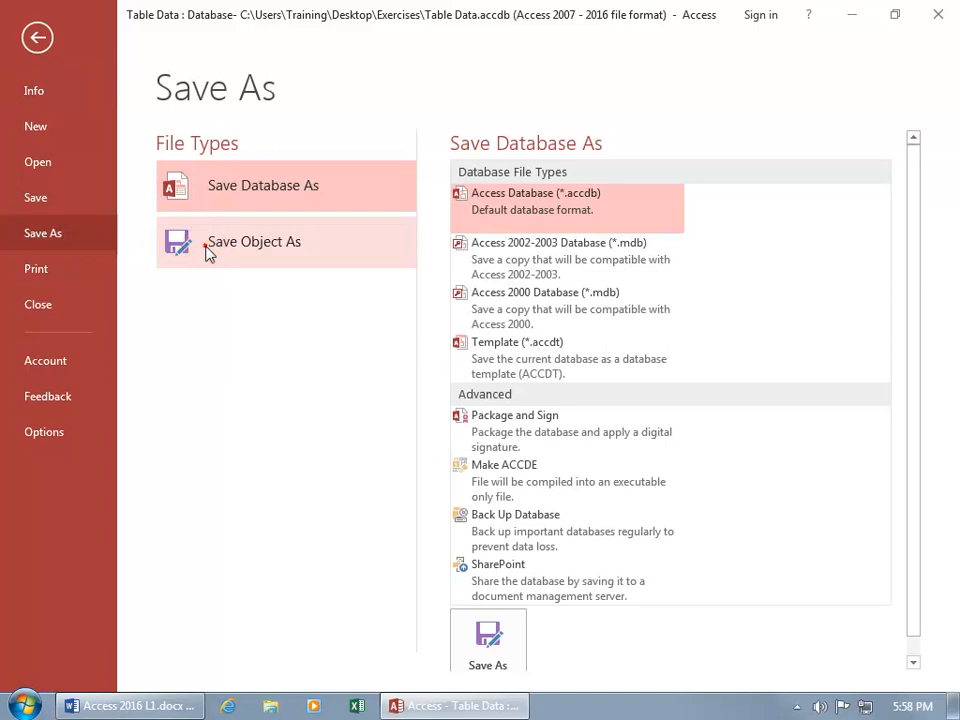
{"action": "left_click", "coordinate": [208, 250]}
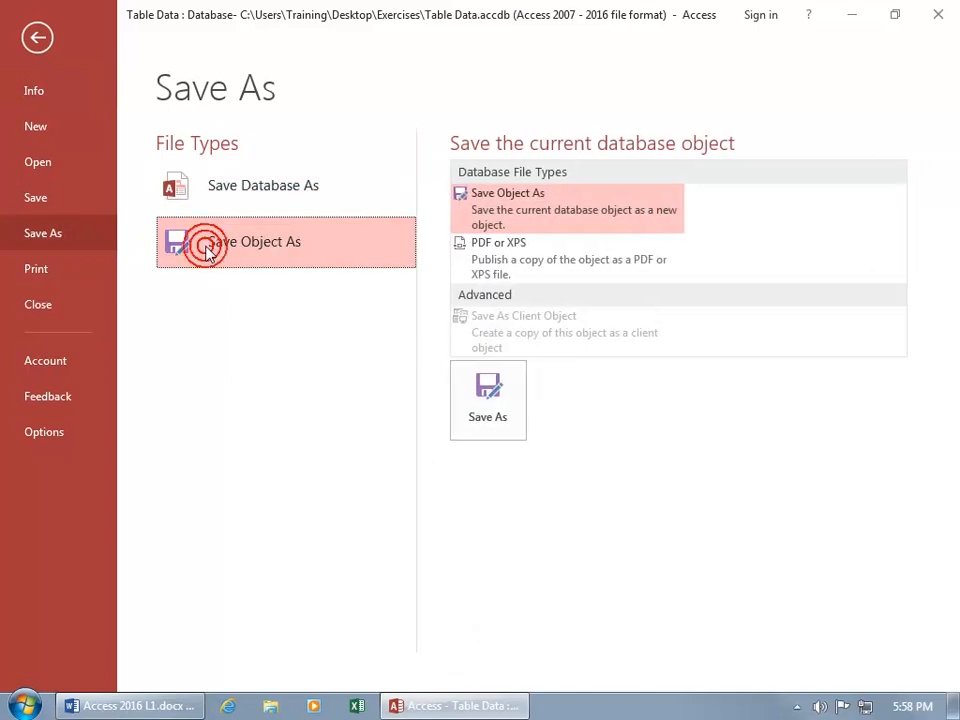
{"action": "left_click", "coordinate": [487, 395]}
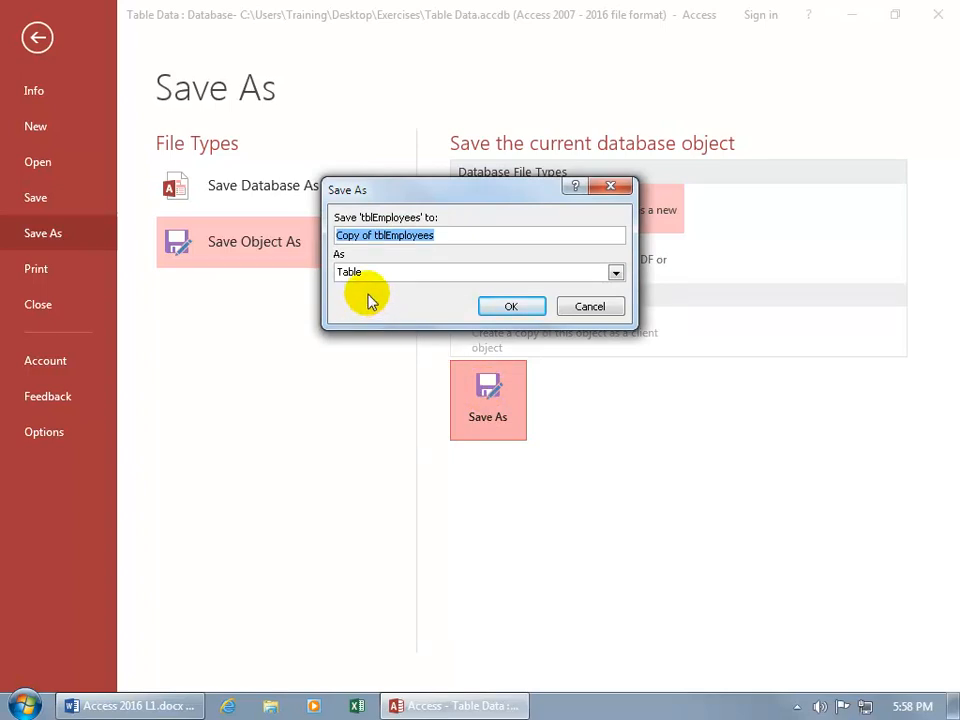
{"action": "left_click", "coordinate": [616, 273]}
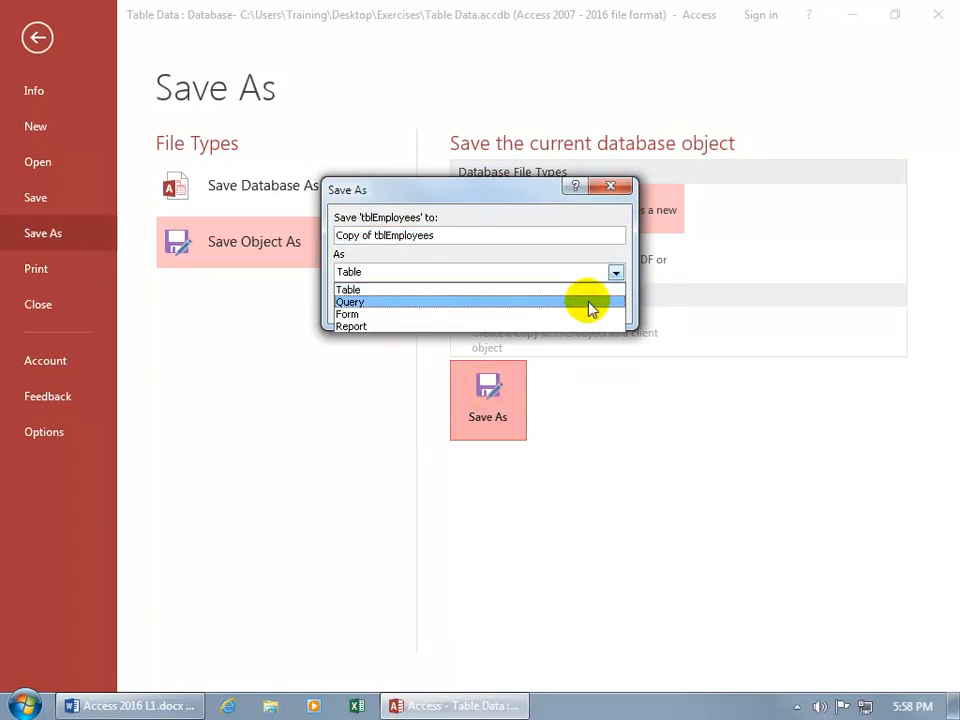
{"action": "left_click", "coordinate": [589, 301]}
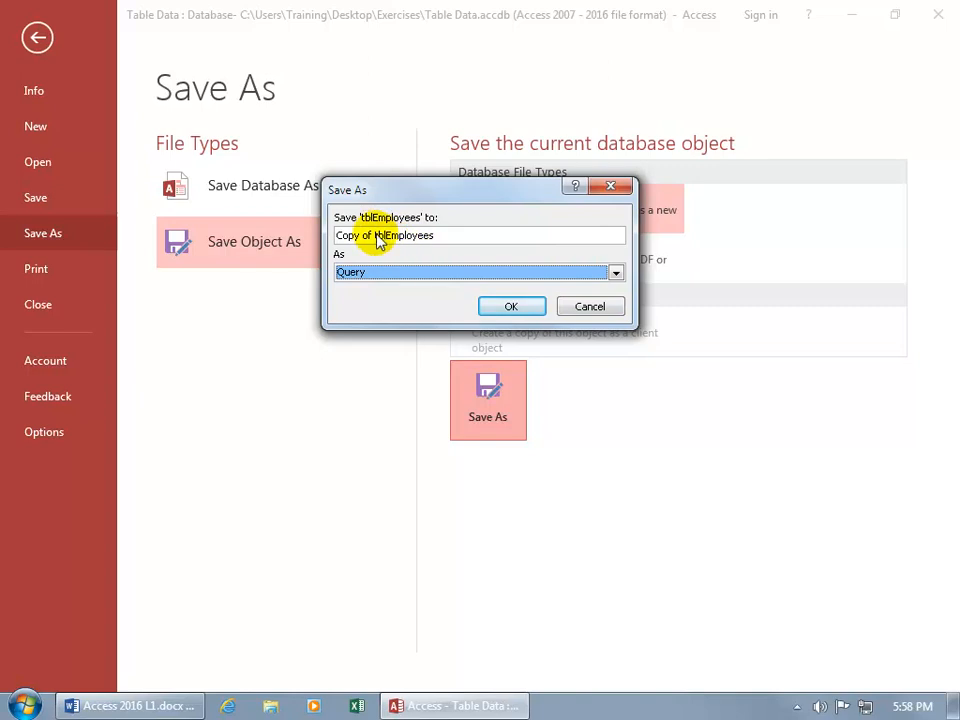
Step: Name the new query "qryEmployees in AZ begins with m" and save it
{"action": "left_click_drag", "start_coordinate": [337, 236], "coordinate": [375, 236]}
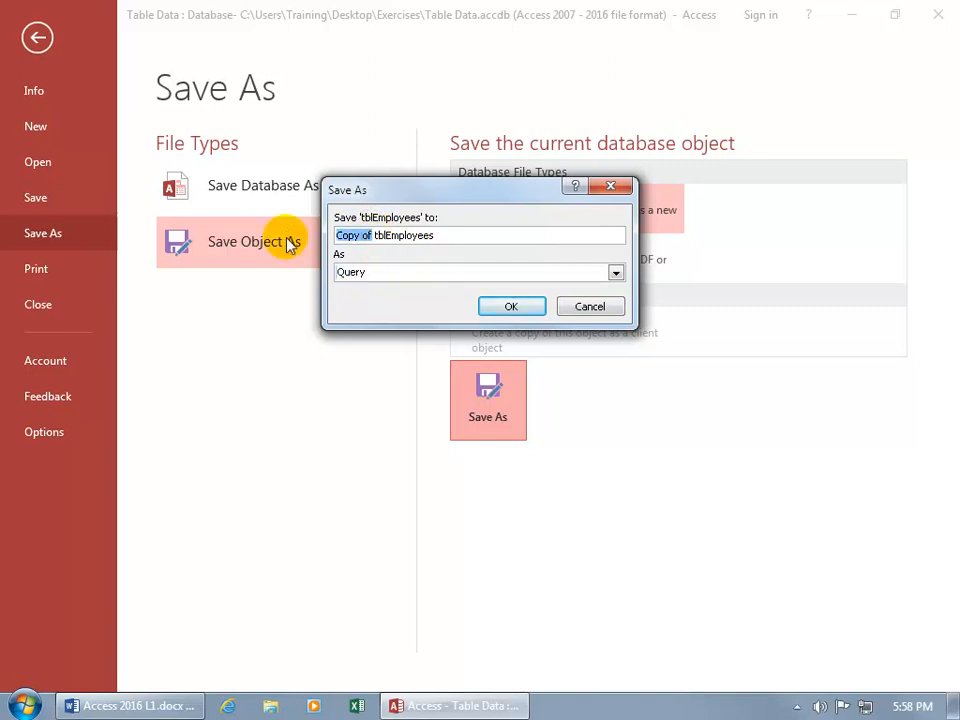
{"action": "key", "text": "BackSpace"}
{"action": "key", "text": "Delete"}
{"action": "key", "text": "Delete"}
{"action": "key", "text": "Delete"}
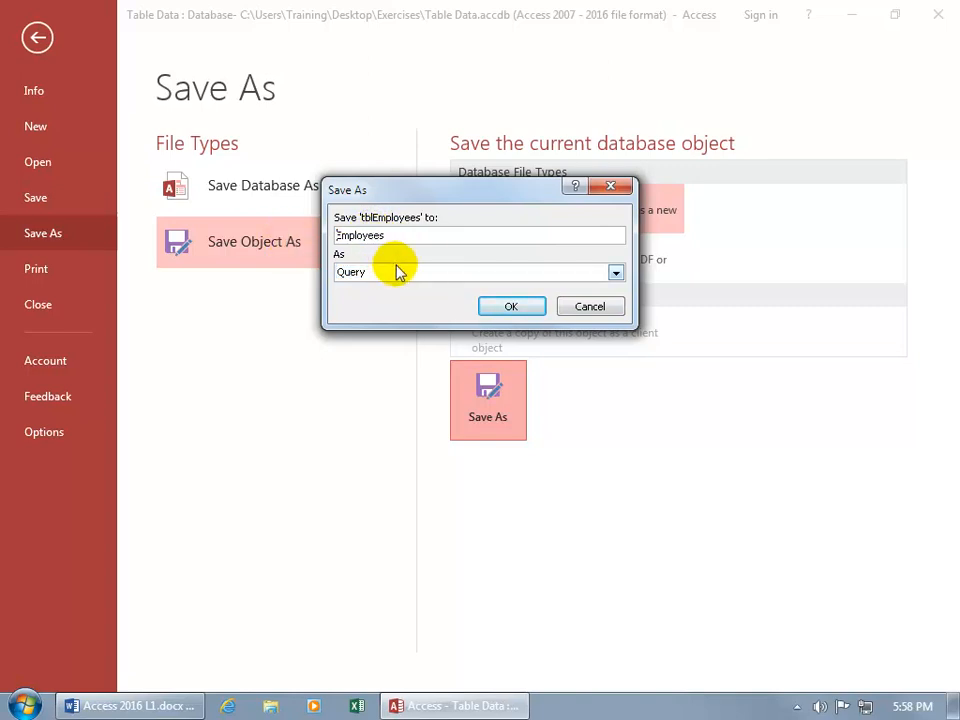
{"action": "type", "text": "qryEmployees"}
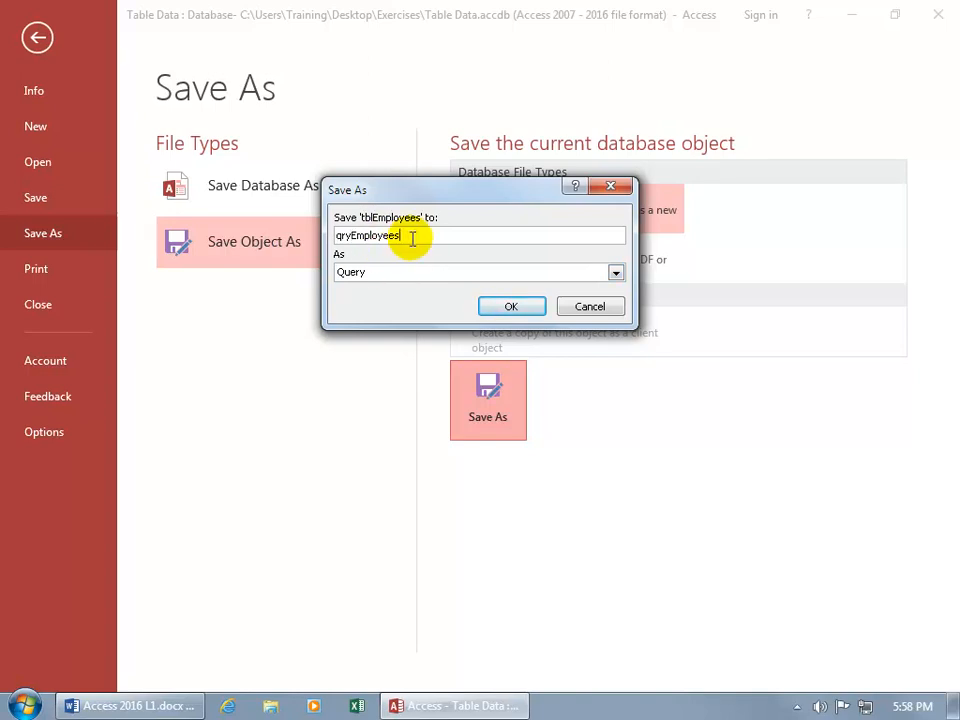
{"action": "type", "text": " in A"}
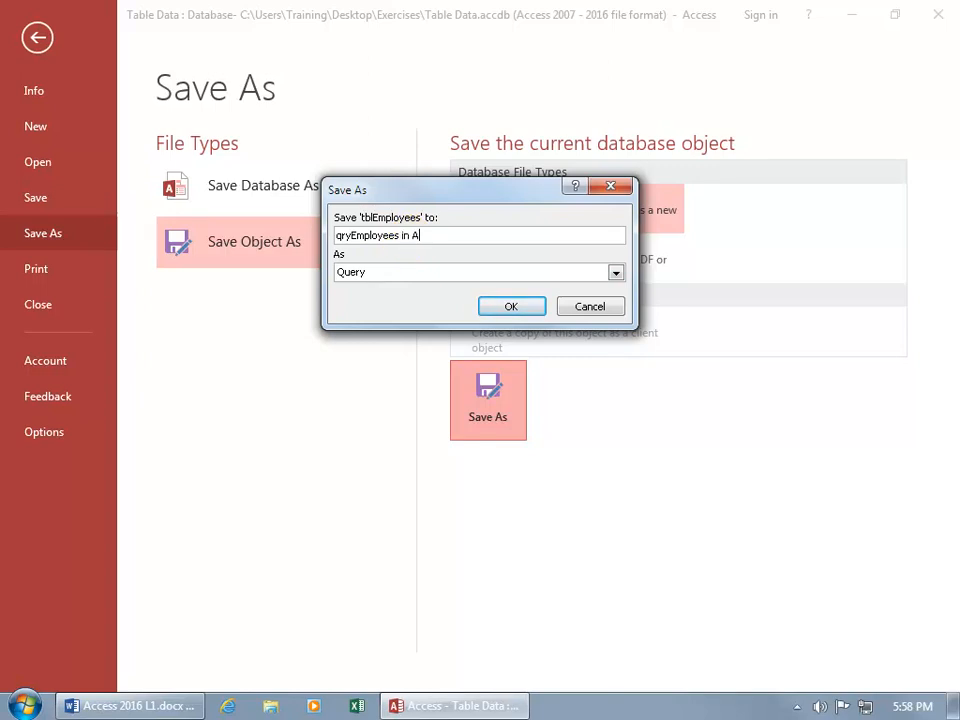
{"action": "type", "text": "Z begins with m"}
{"action": "left_click", "coordinate": [514, 308]}
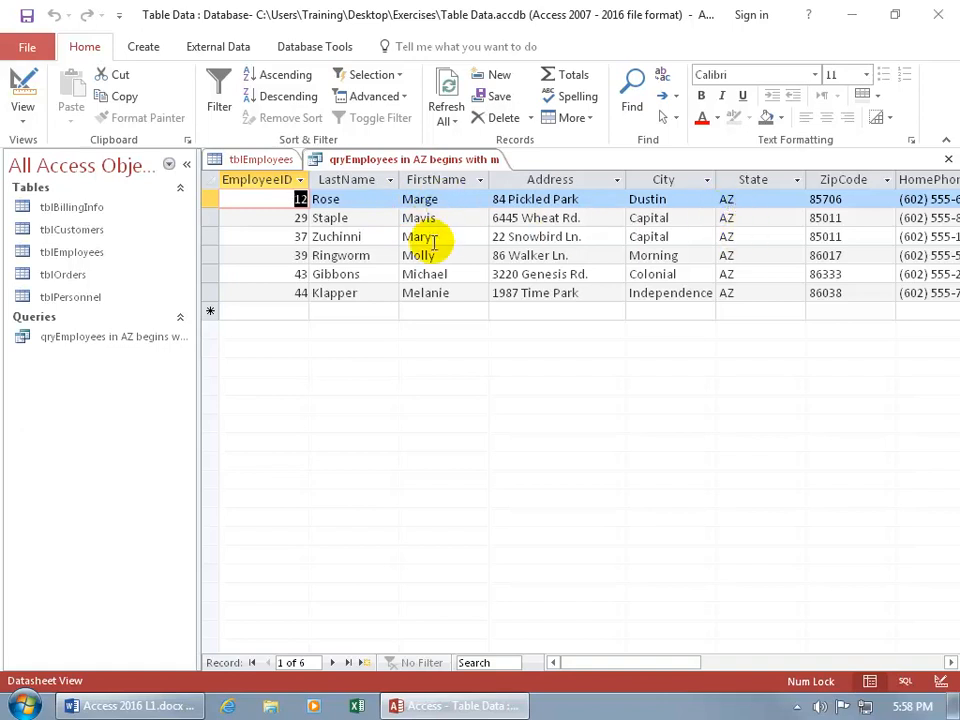
Step: Compare the filtered tblEmployees table with the saved AZ query's datasheet, and close the query
{"action": "left_click", "coordinate": [266, 160]}
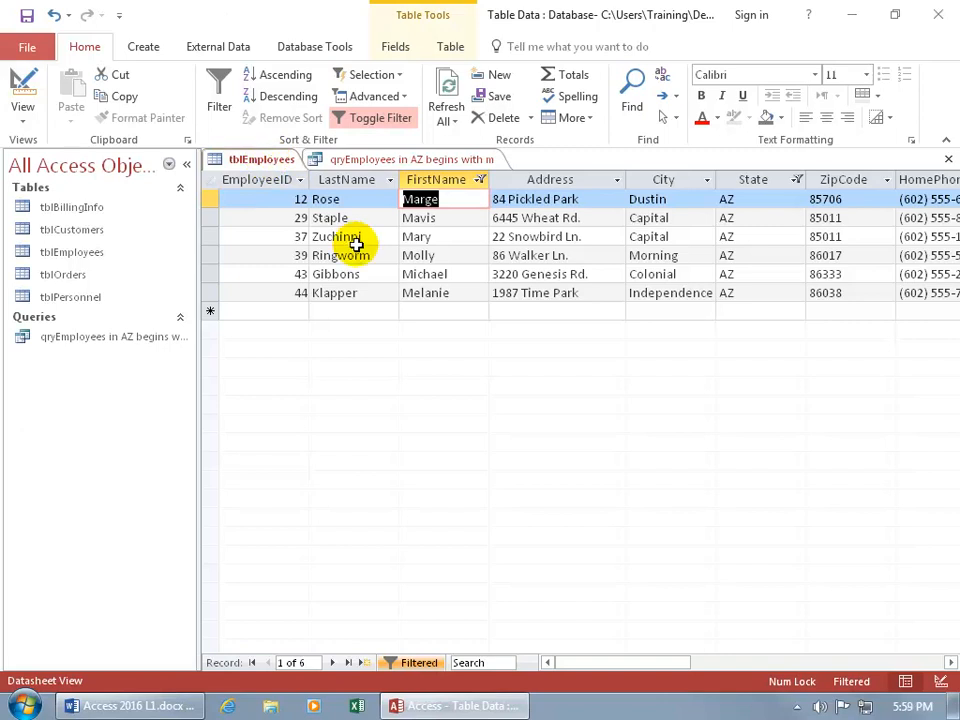
{"action": "left_click", "coordinate": [407, 160]}
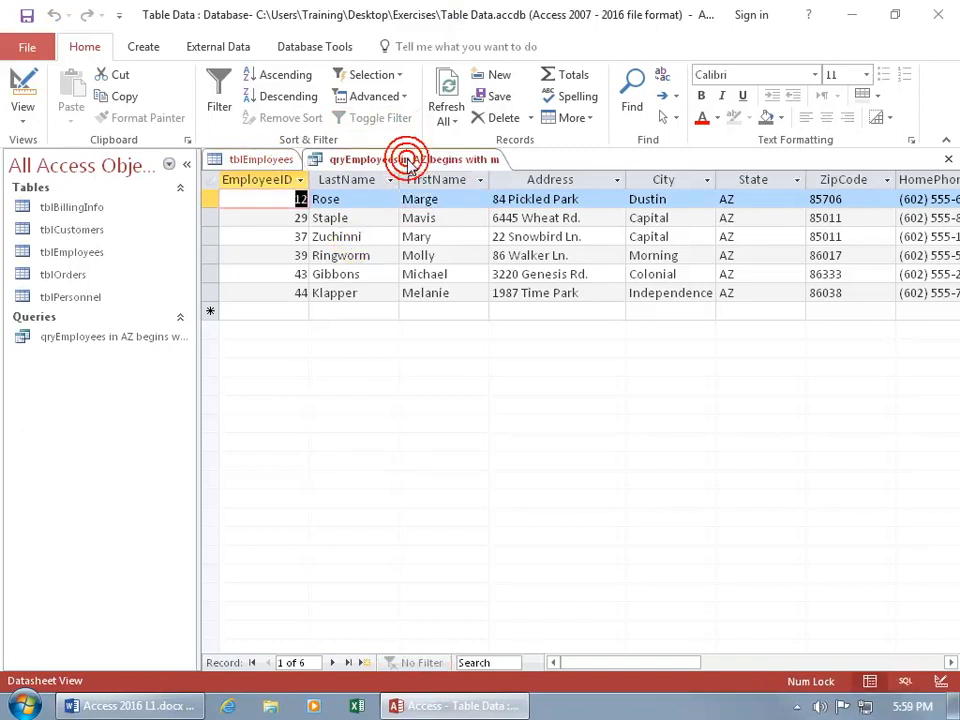
{"action": "left_click", "coordinate": [948, 159]}
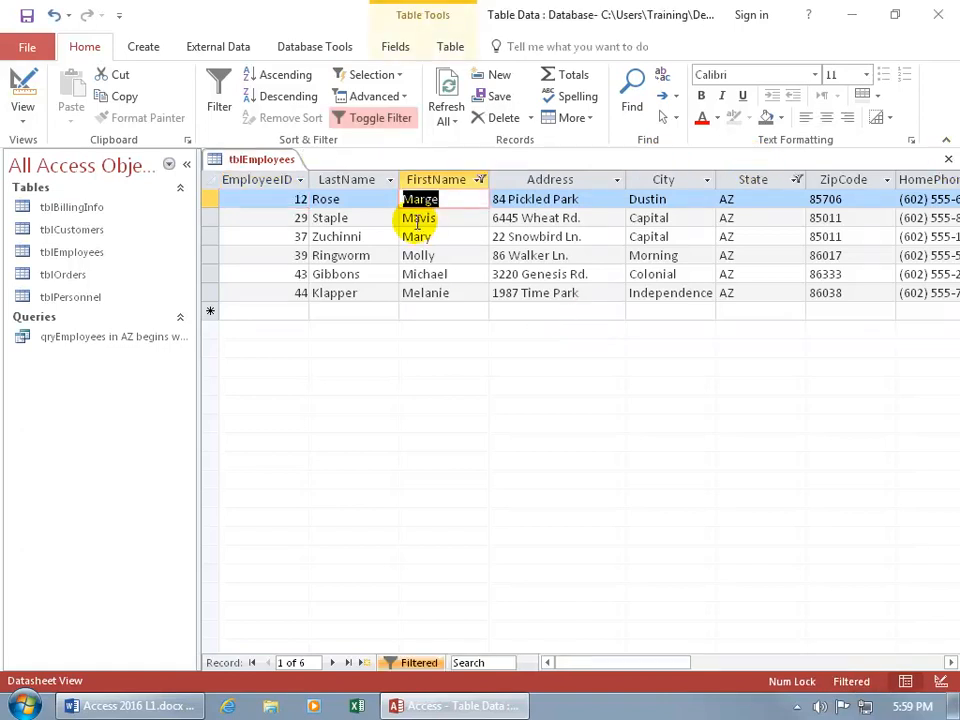
Step: Clear all filters from tblEmployees and filter the State column to records equal to UT
{"action": "left_click", "coordinate": [398, 95]}
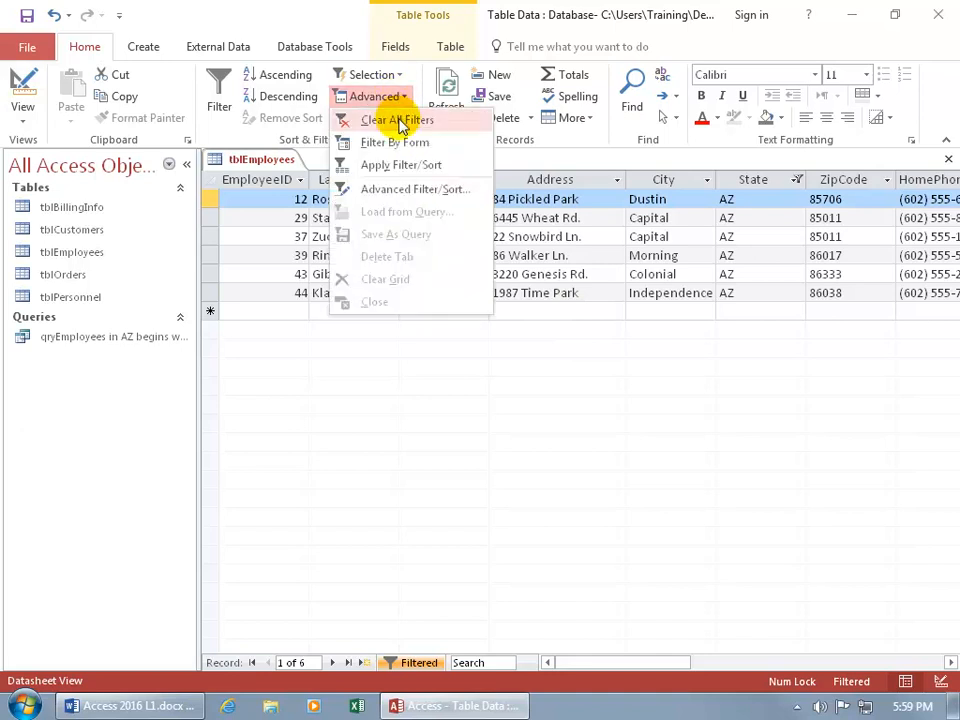
{"action": "left_click", "coordinate": [396, 121]}
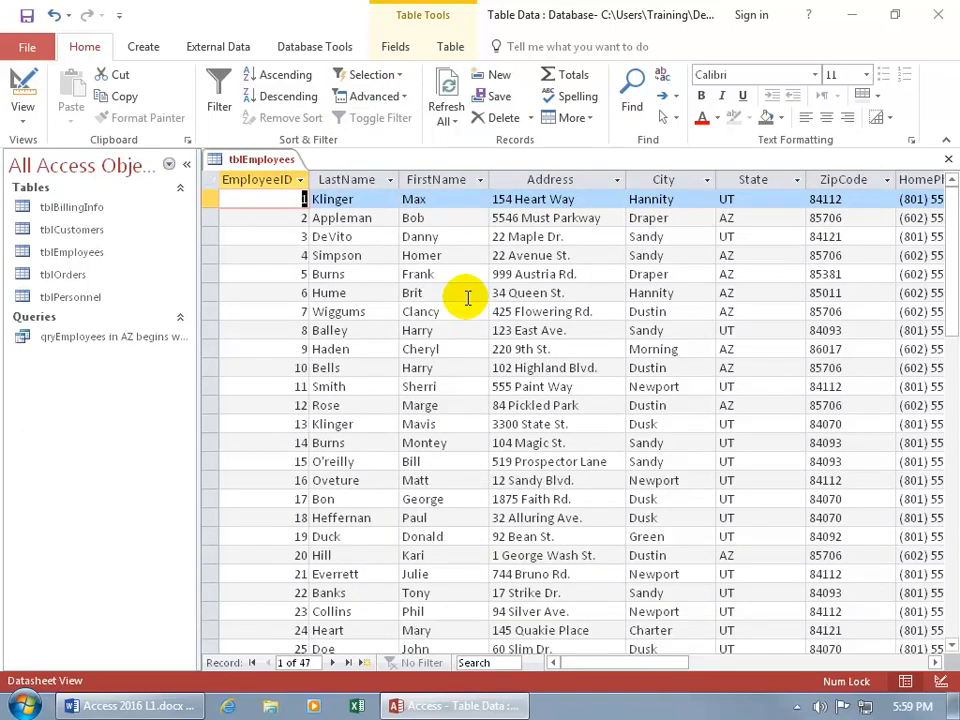
{"action": "right_click", "coordinate": [761, 235]}
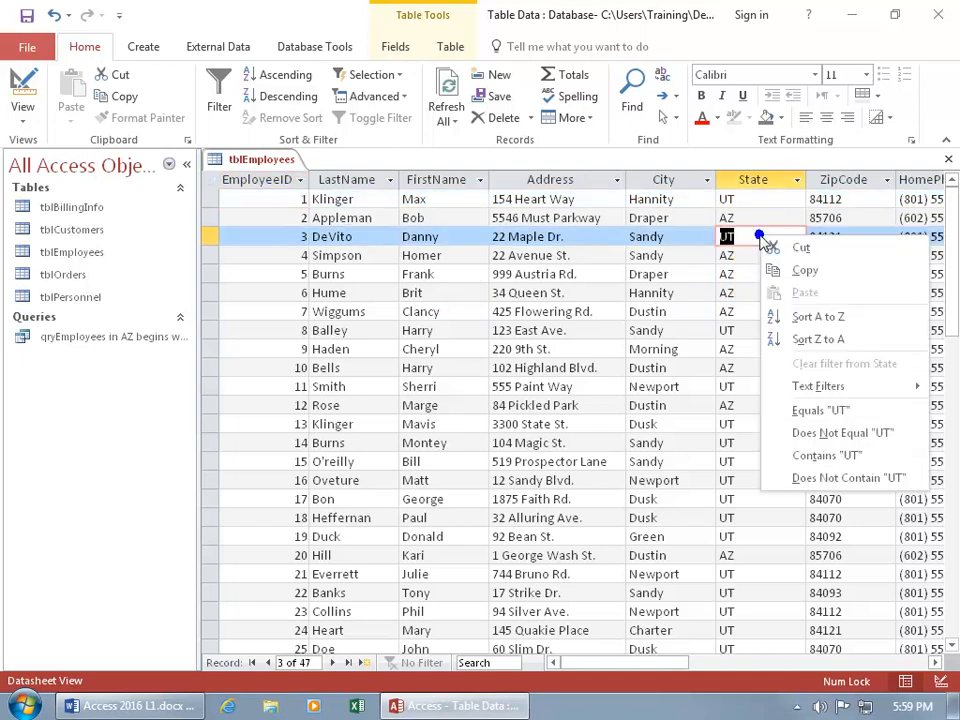
{"action": "left_click", "coordinate": [795, 411]}
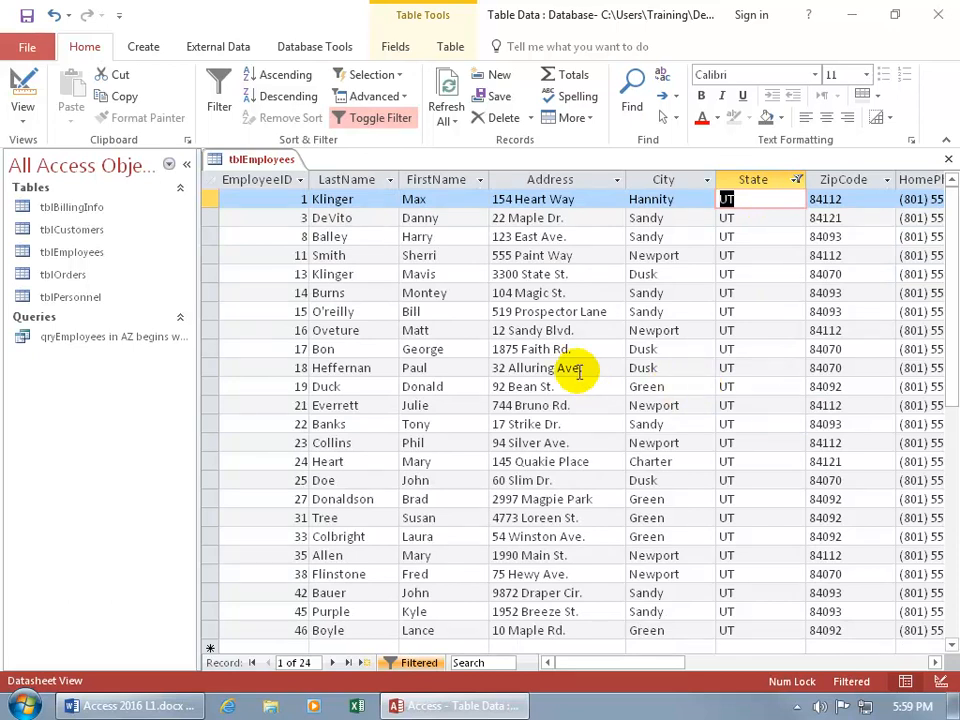
Step: Start saving the UT-filtered tblEmployees table as a new database object of type Query
{"action": "left_click", "coordinate": [27, 46]}
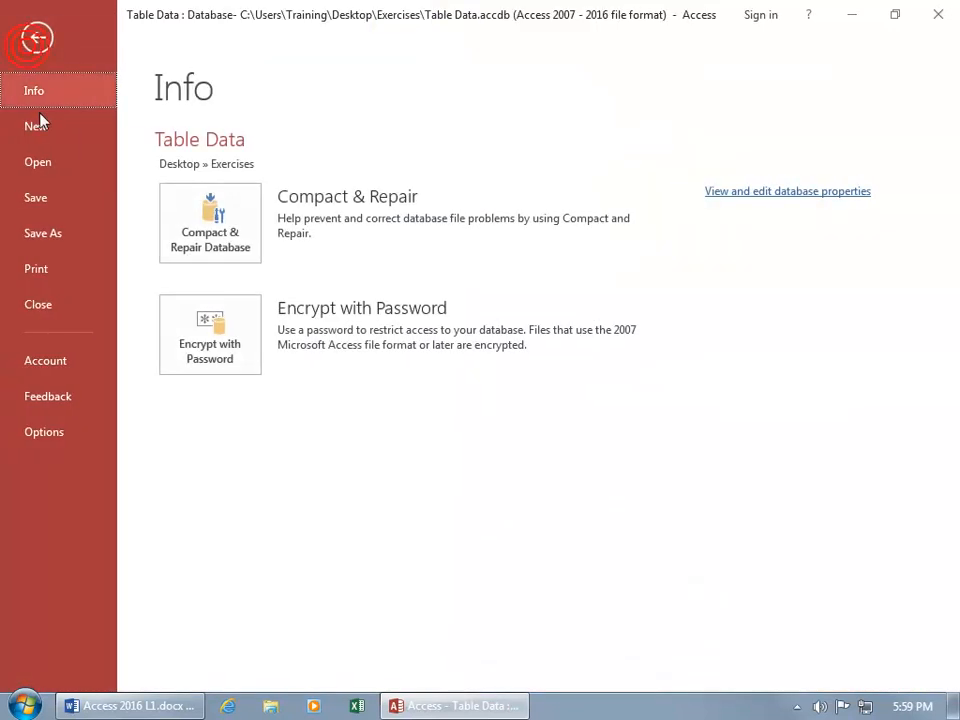
{"action": "left_click", "coordinate": [55, 240]}
{"action": "left_click", "coordinate": [225, 245]}
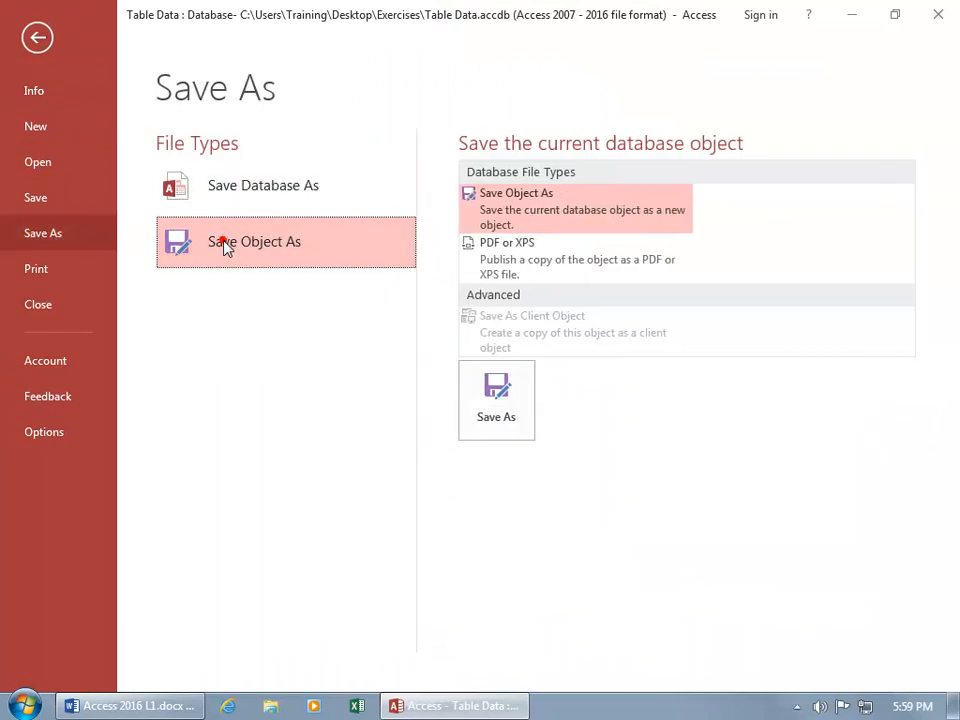
{"action": "left_click", "coordinate": [474, 396]}
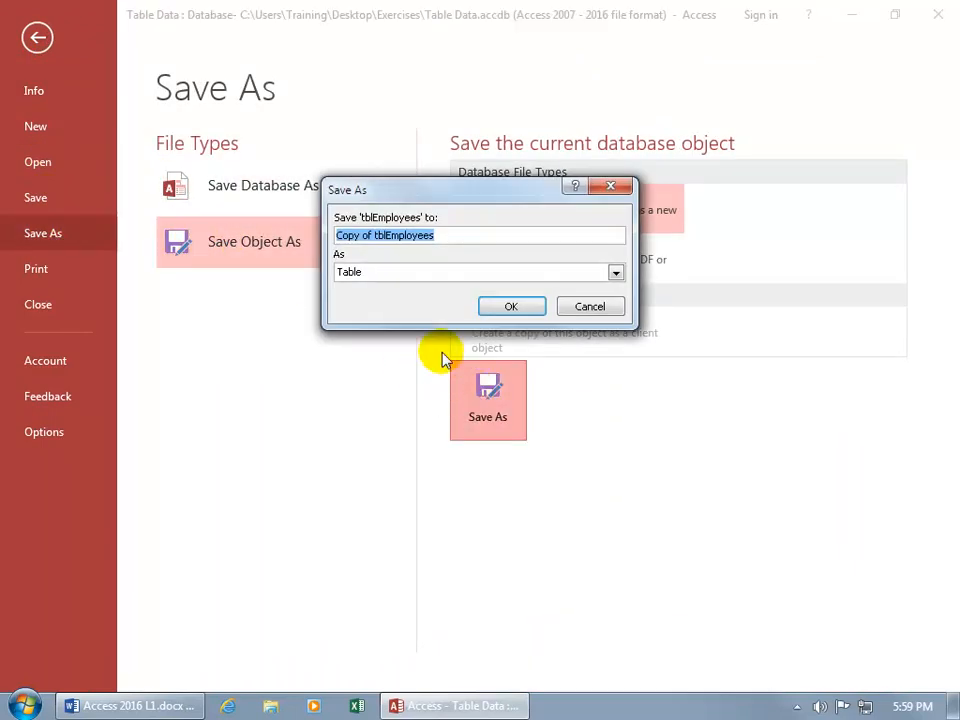
{"action": "left_click", "coordinate": [468, 272]}
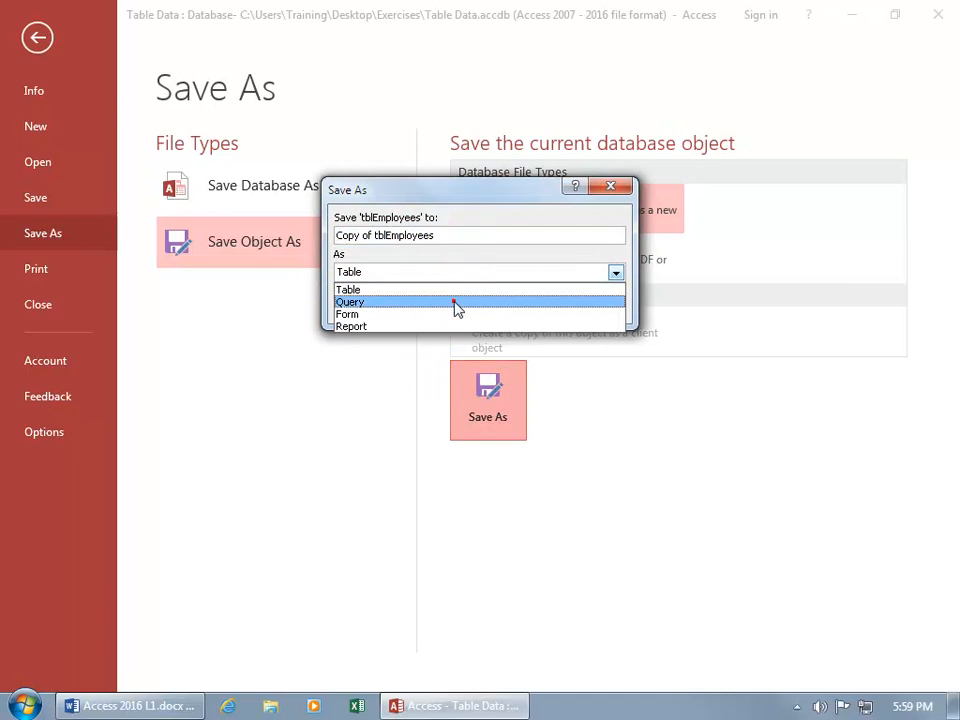
{"action": "left_click", "coordinate": [454, 302]}
Step: Save the new query under the name "qryEmployees filter for UT" and close its datasheet
{"action": "left_click", "coordinate": [377, 235]}
{"action": "left_click", "coordinate": [375, 235]}
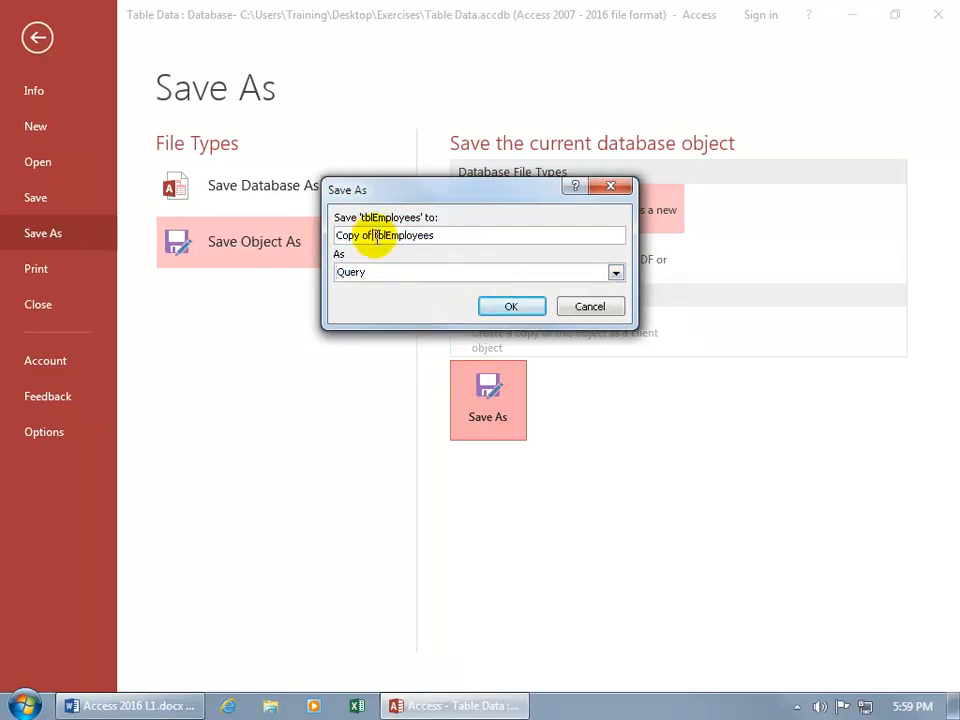
{"action": "left_click_drag", "start_coordinate": [386, 239], "coordinate": [172, 242]}
{"action": "key", "text": "Delete"}
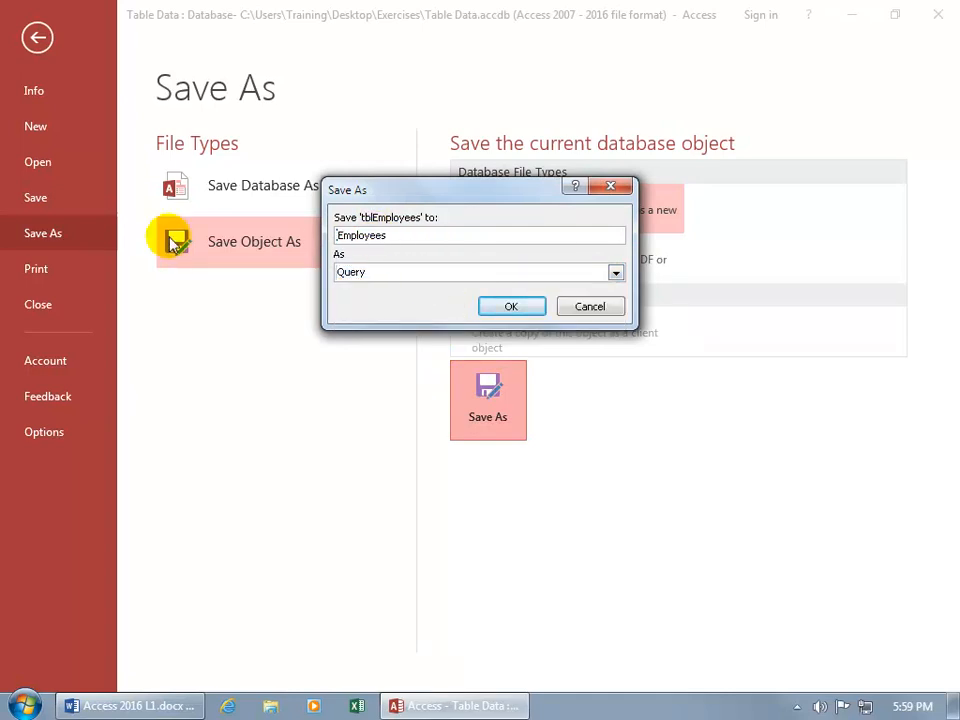
{"action": "type", "text": "qry"}
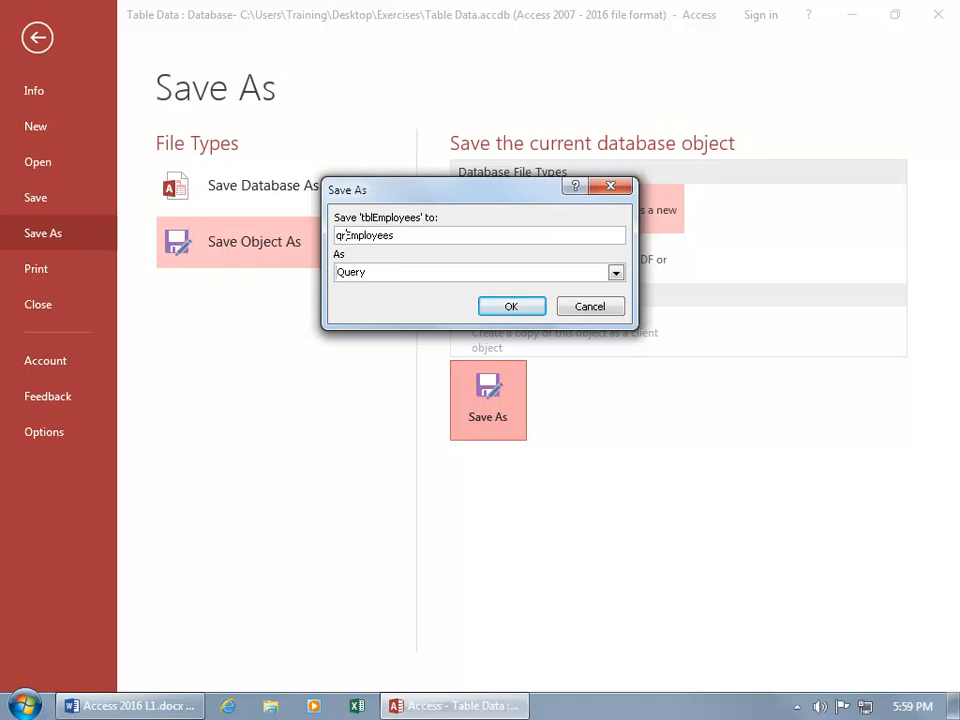
{"action": "left_click", "coordinate": [437, 234]}
{"action": "type", "text": "filter for UT"}
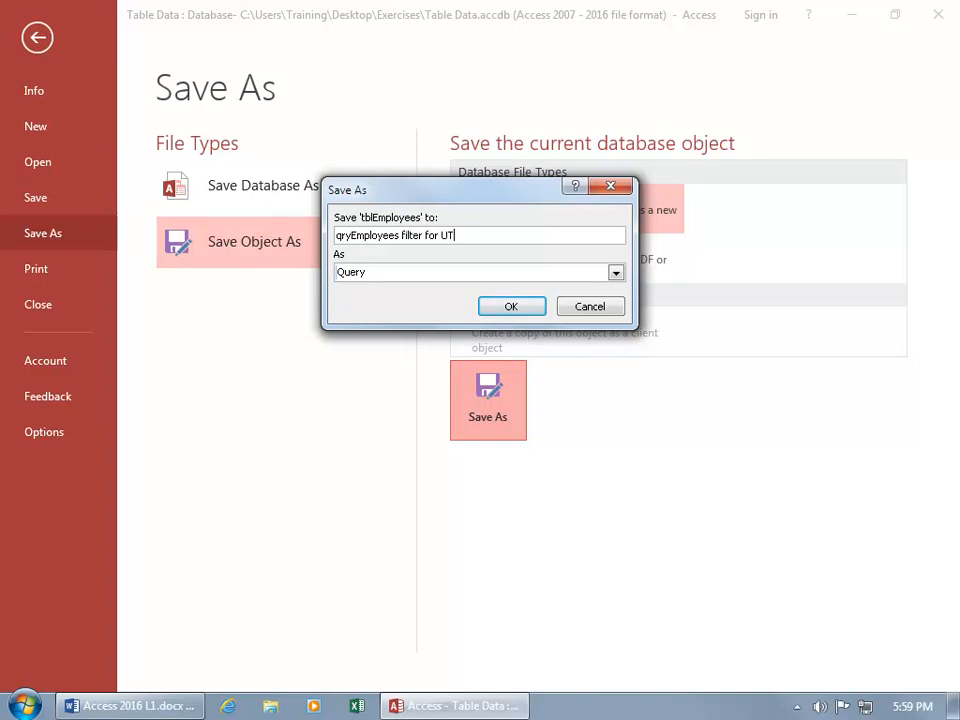
{"action": "left_click", "coordinate": [500, 304]}
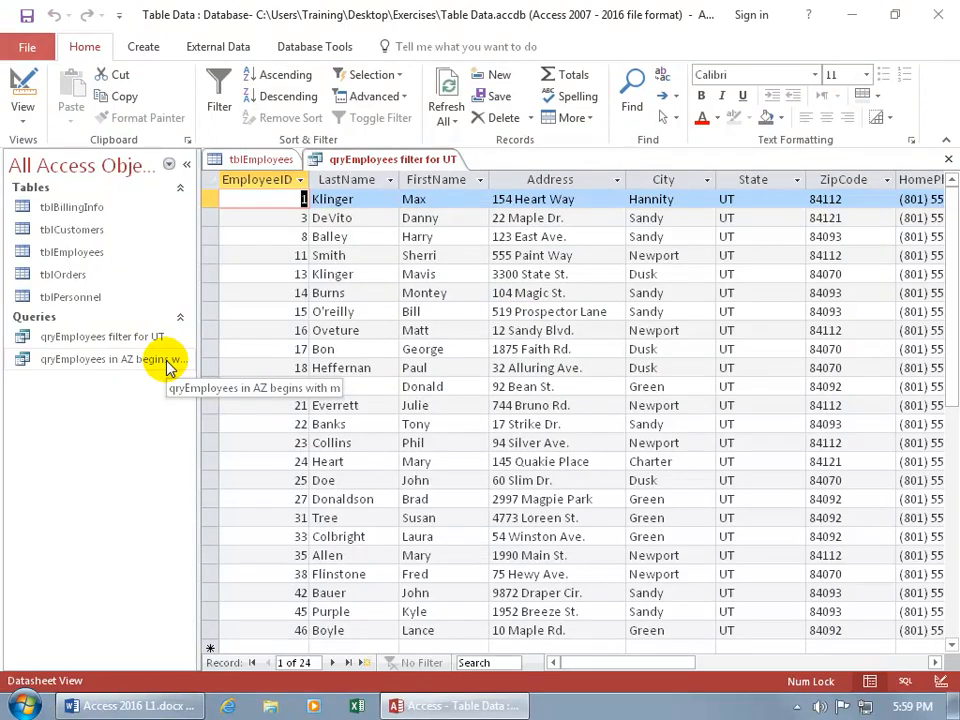
{"action": "left_click", "coordinate": [948, 159]}
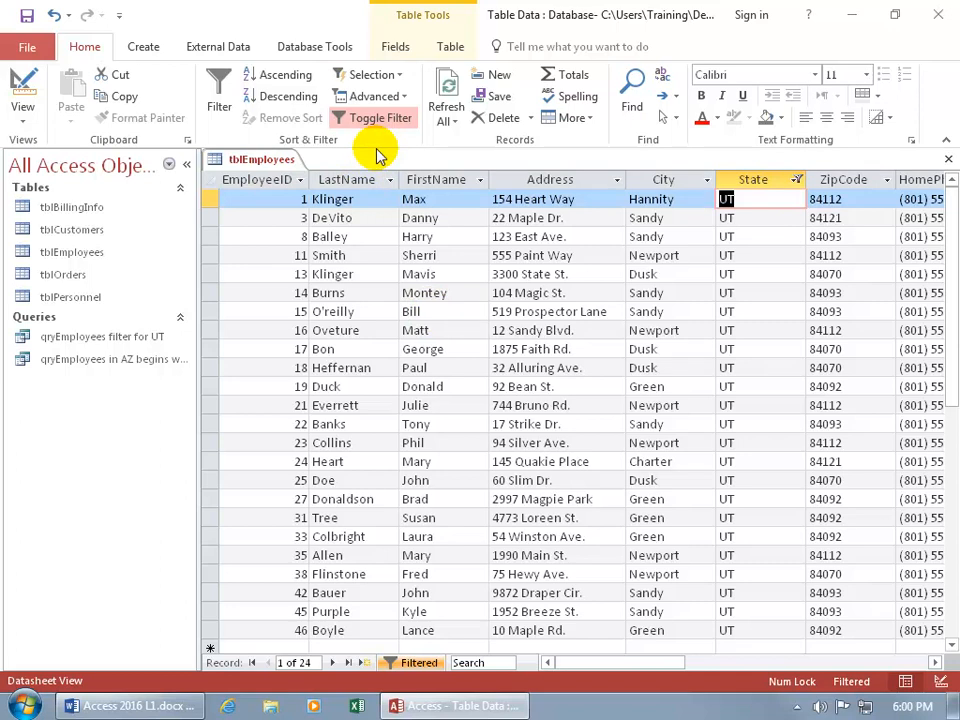
Step: Open the query "qryEmployees in AZ begins with m", examine its criteria in Design View, and close it
{"action": "double_click", "coordinate": [152, 364]}
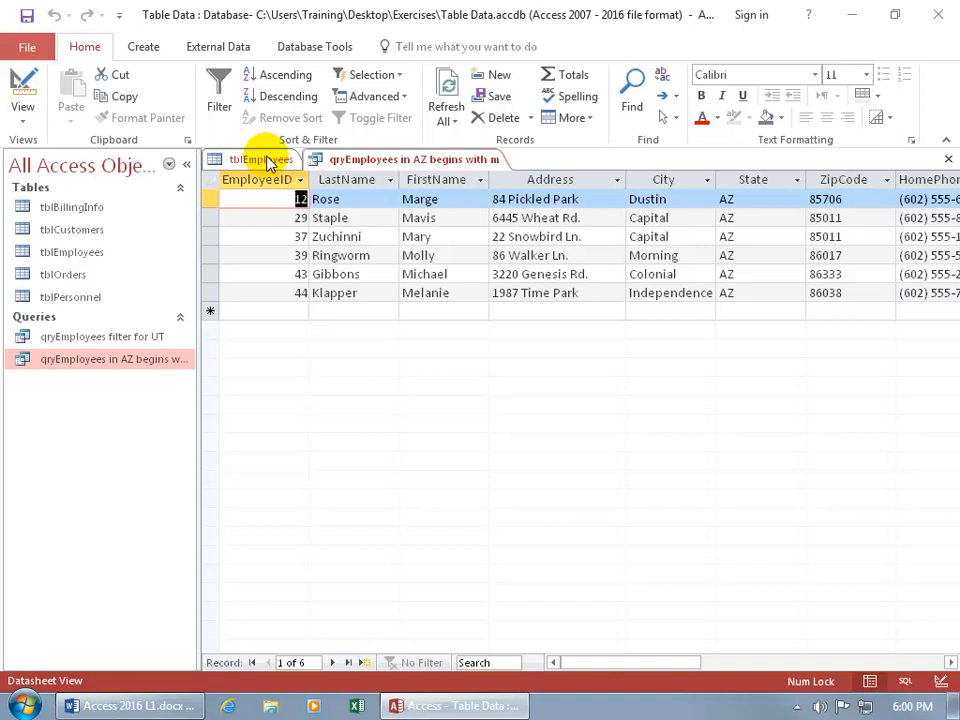
{"action": "right_click", "coordinate": [381, 162]}
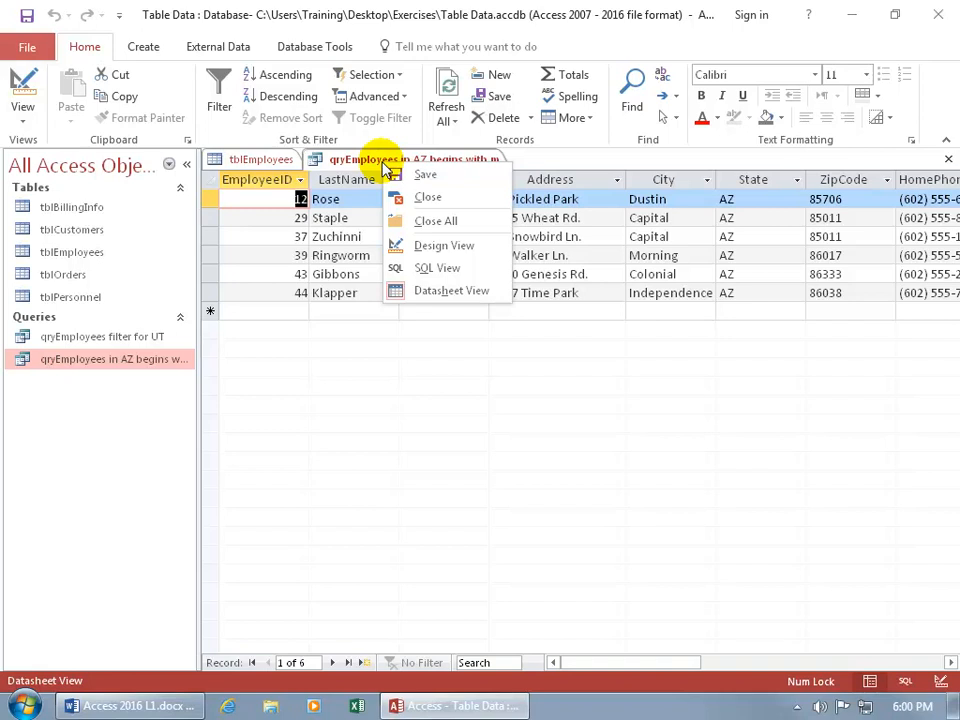
{"action": "left_click", "coordinate": [415, 248]}
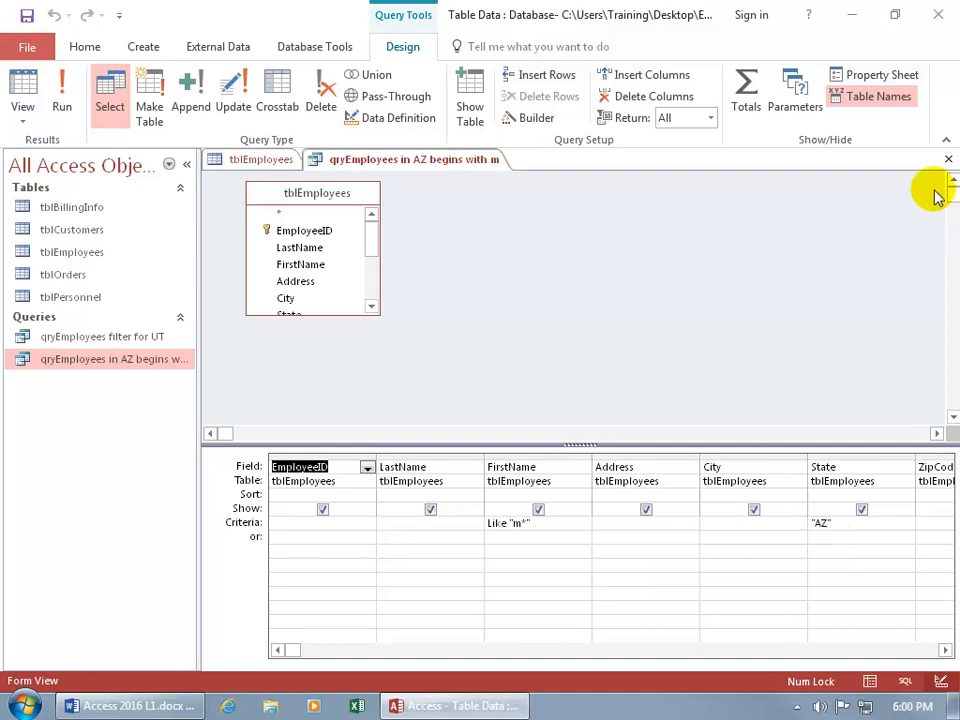
{"action": "left_click", "coordinate": [948, 159]}
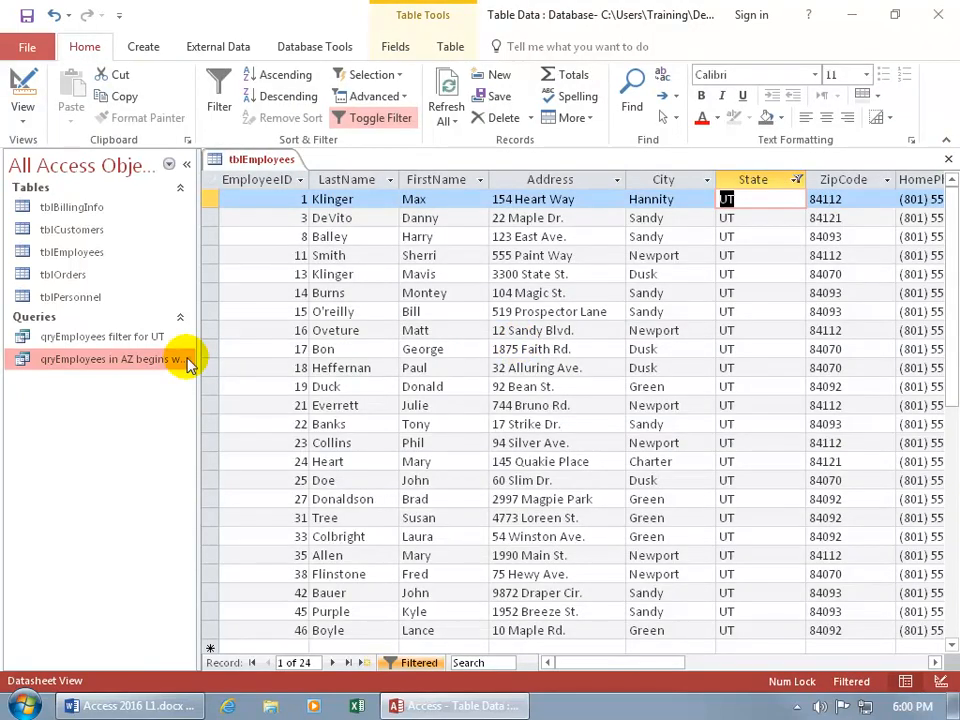